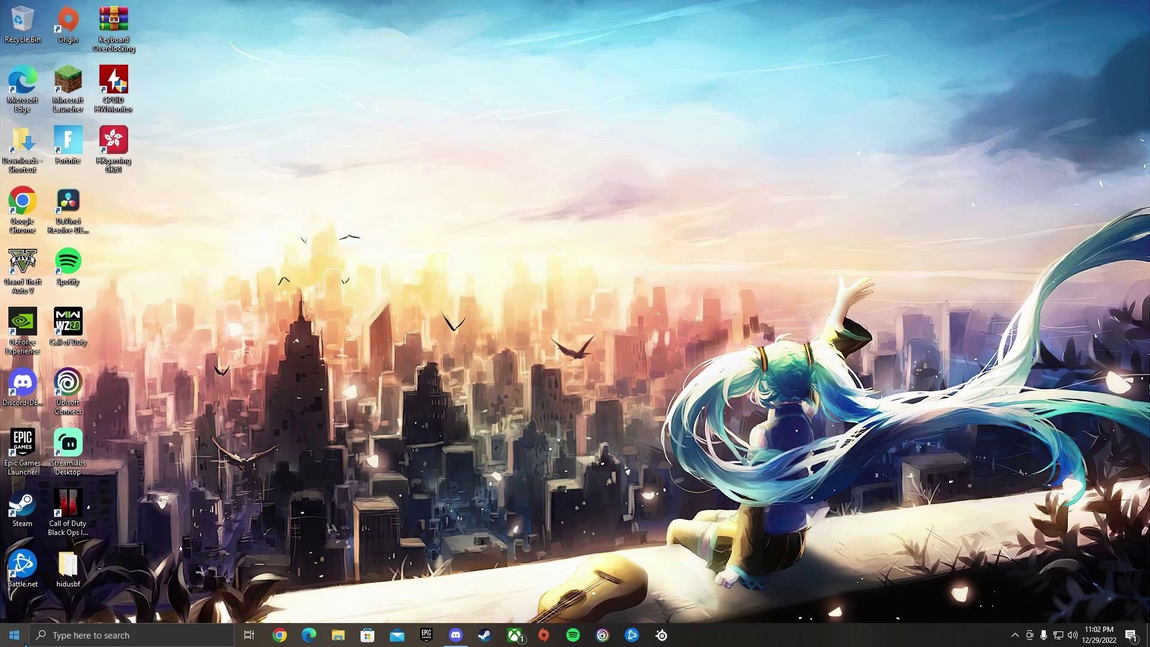
# Step: Check in Advanced display settings that Display 1: XZ320Q X runs 1920 × 1080 at 240 Hz, then close Settings
pyautogui.rightClick(496, 291)
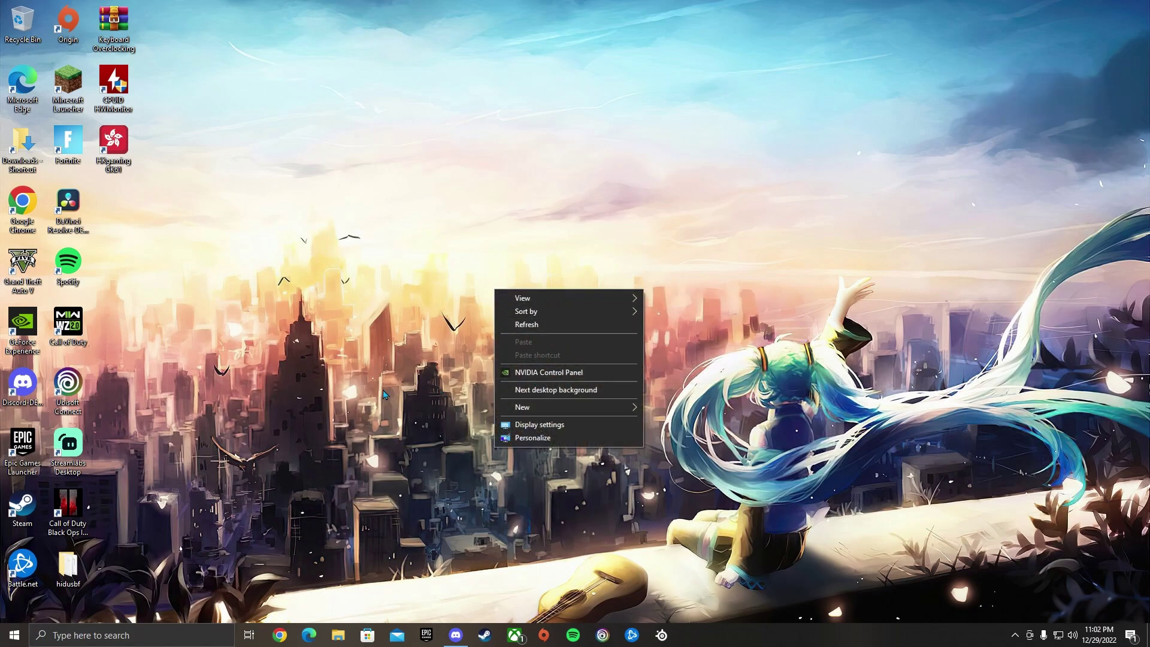
pyautogui.click(528, 425)
pyautogui.scroll(-5, 490, 526)
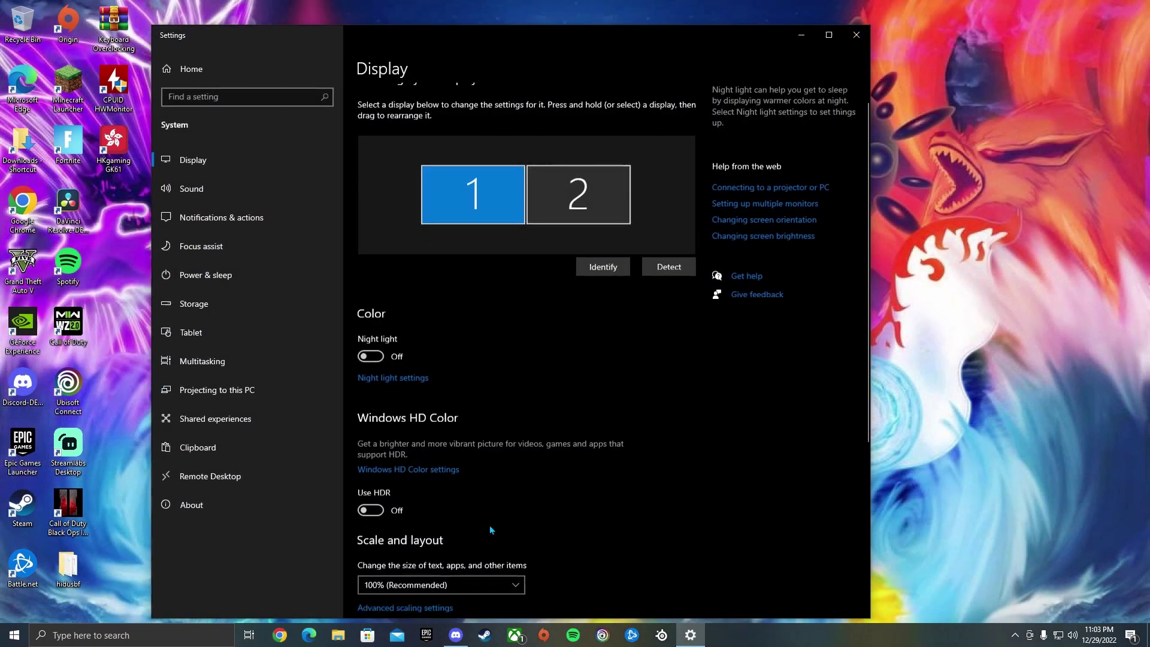
pyautogui.click(419, 543)
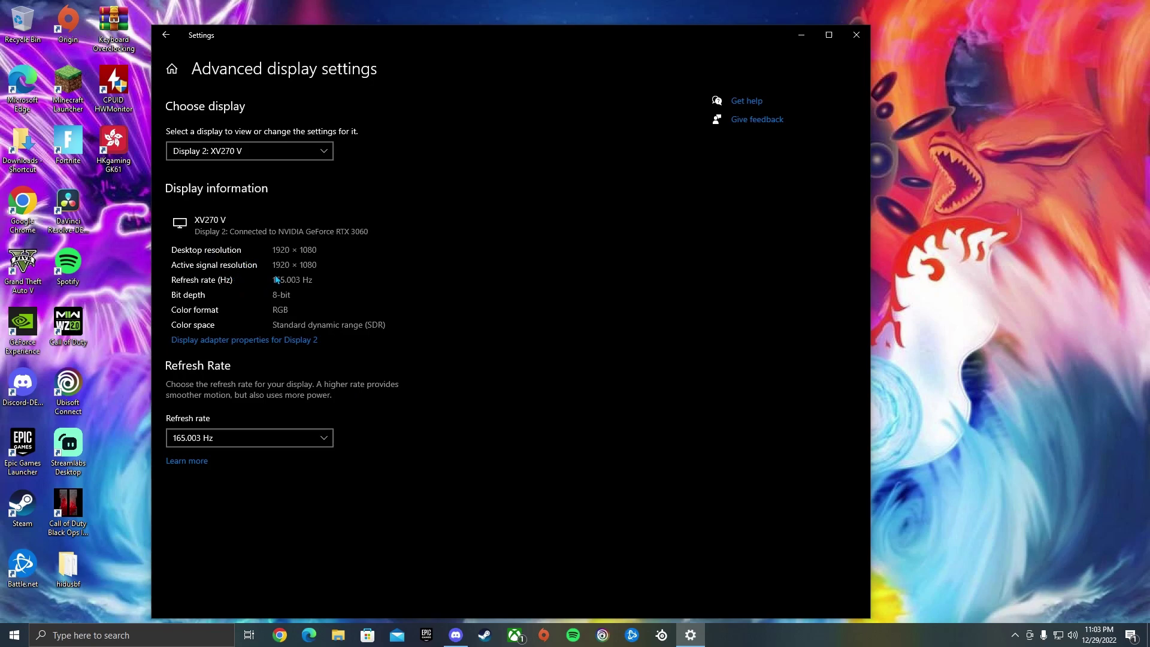
pyautogui.click(269, 151)
pyautogui.click(261, 126)
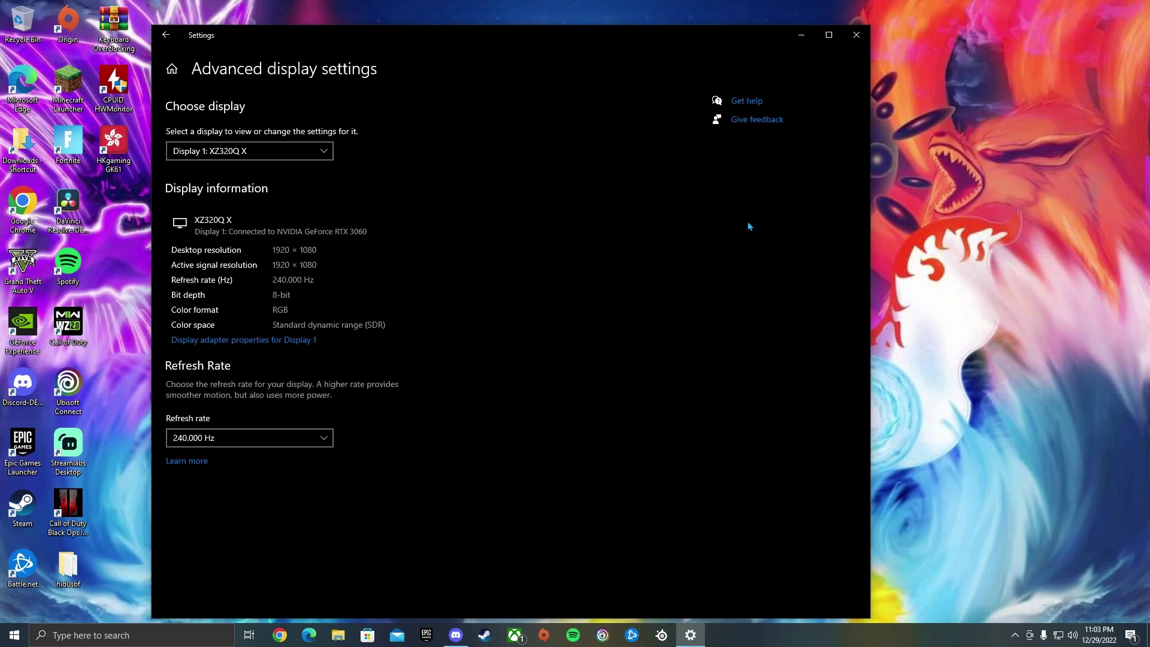
pyautogui.click(867, 34)
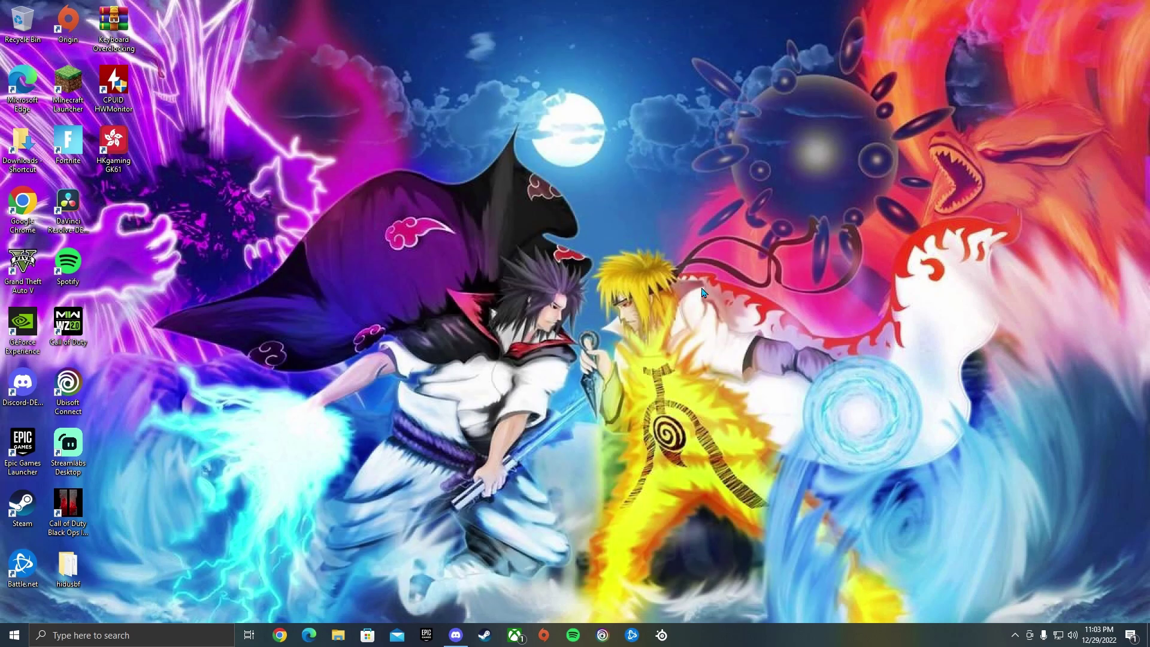
# Step: Open NVIDIA Control Panel's Change resolution page and review the Customize dialog for the XZ320Q X
pyautogui.rightClick(506, 278)
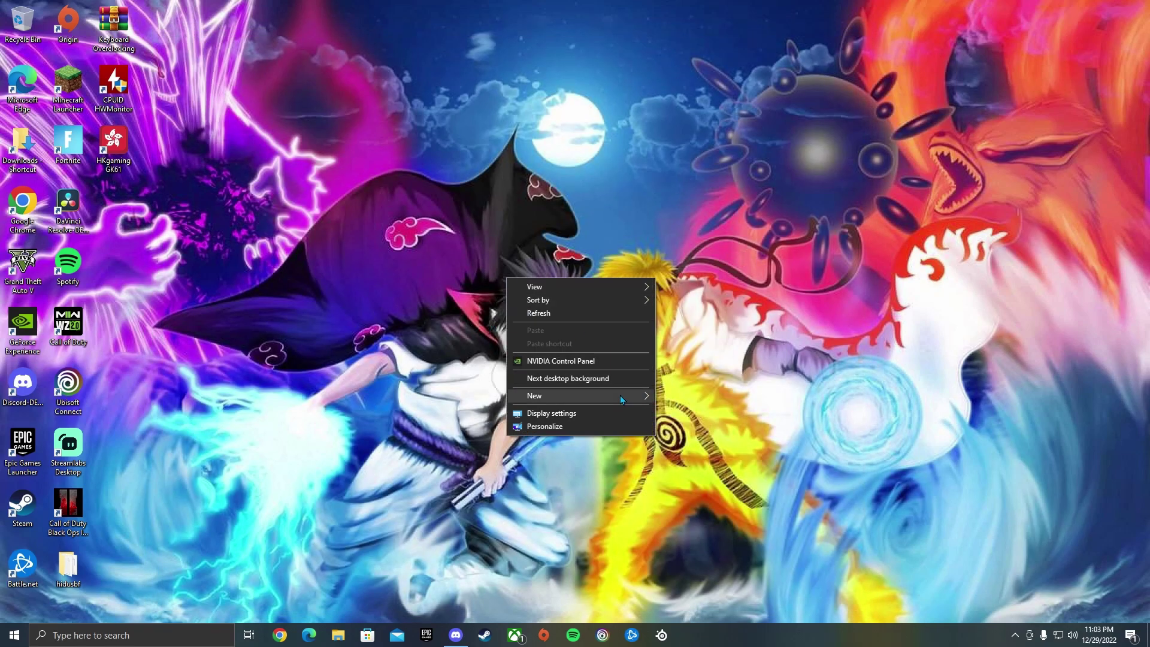
pyautogui.click(598, 361)
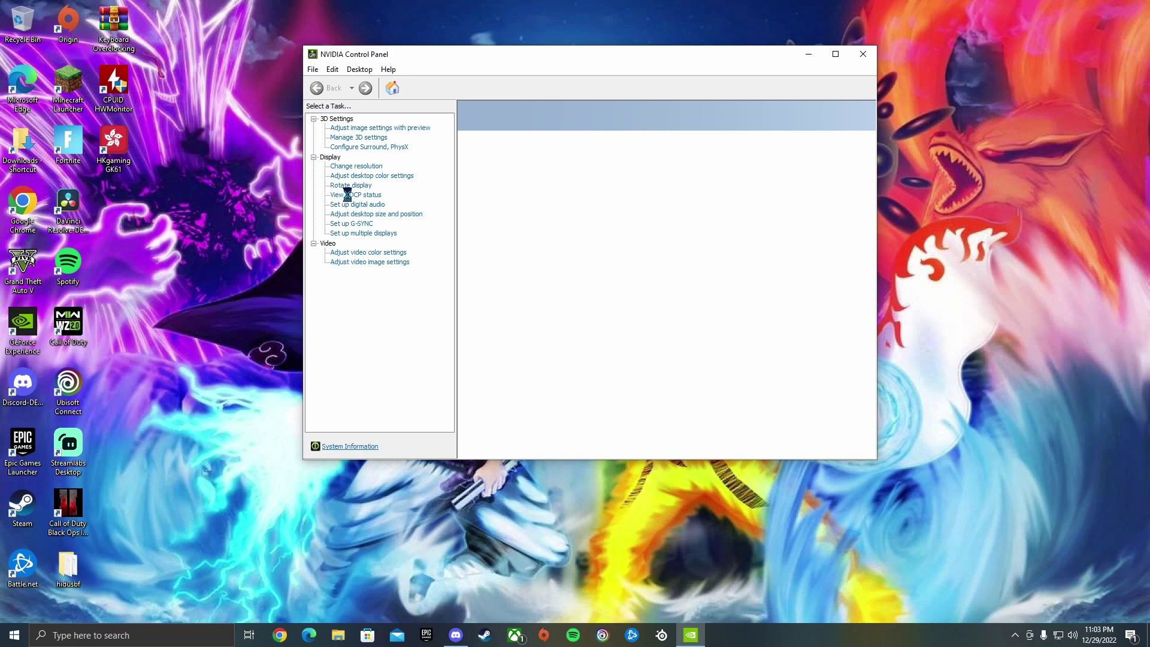
pyautogui.click(379, 168)
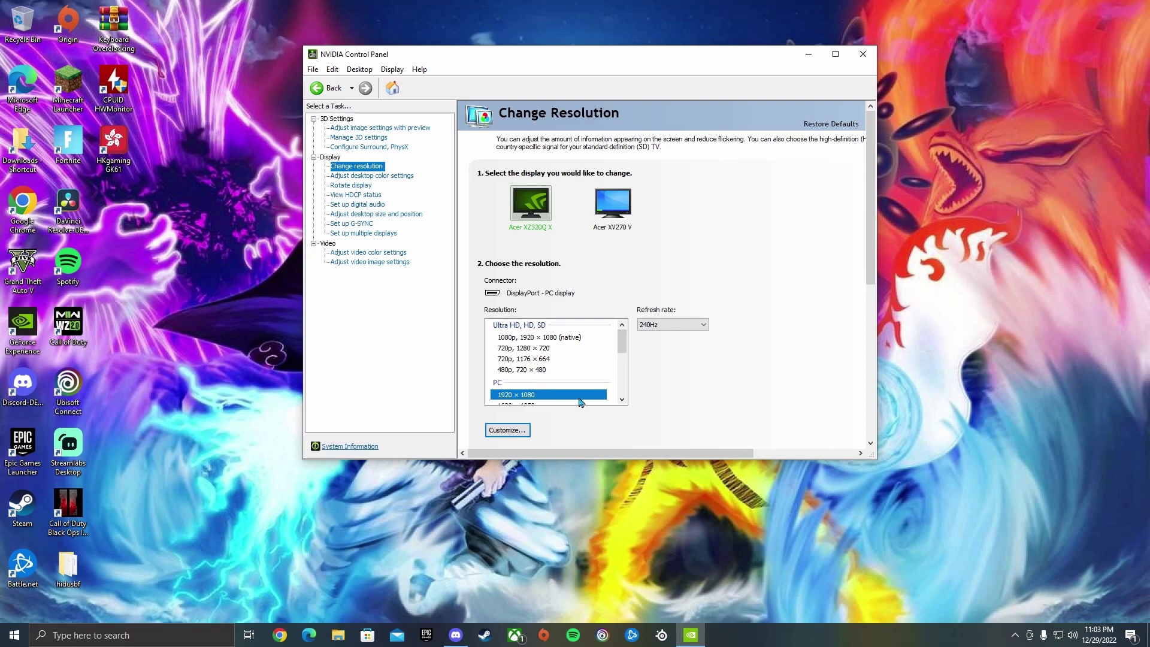
pyautogui.scroll(-1, 541, 438)
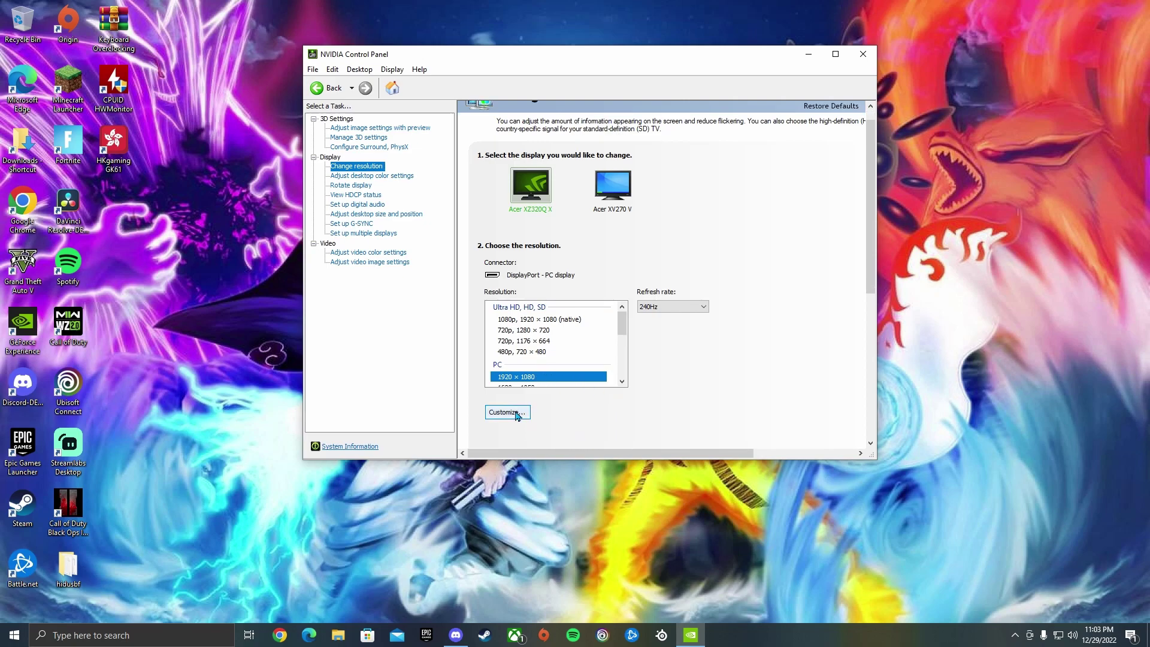
pyautogui.click(508, 413)
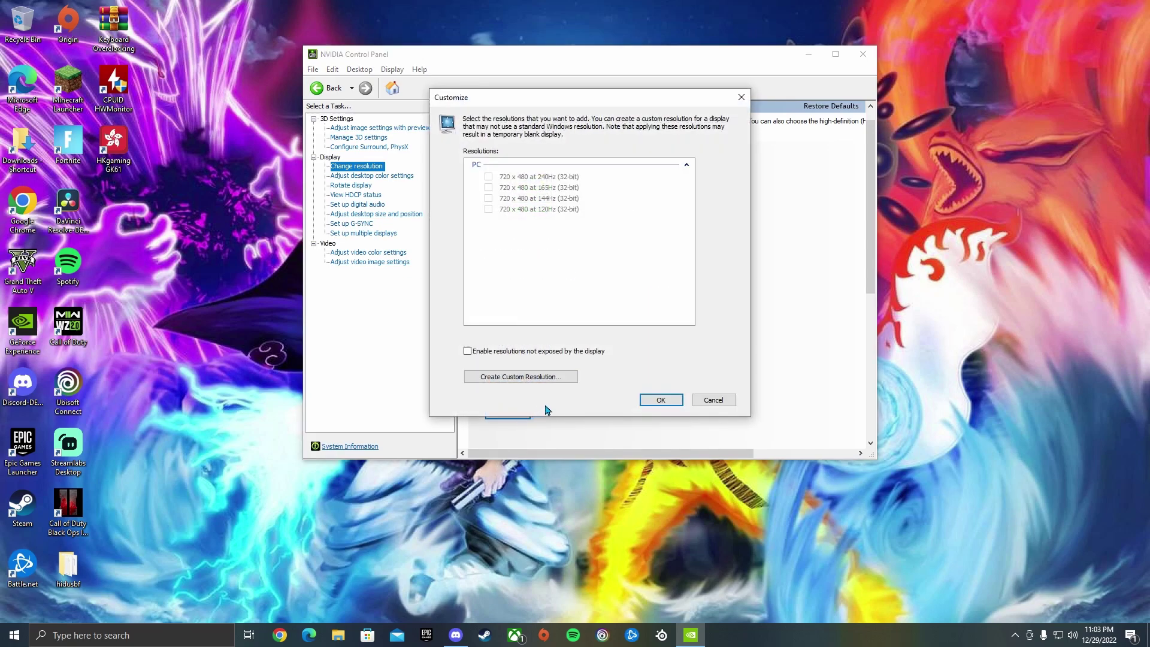
pyautogui.click(688, 164)
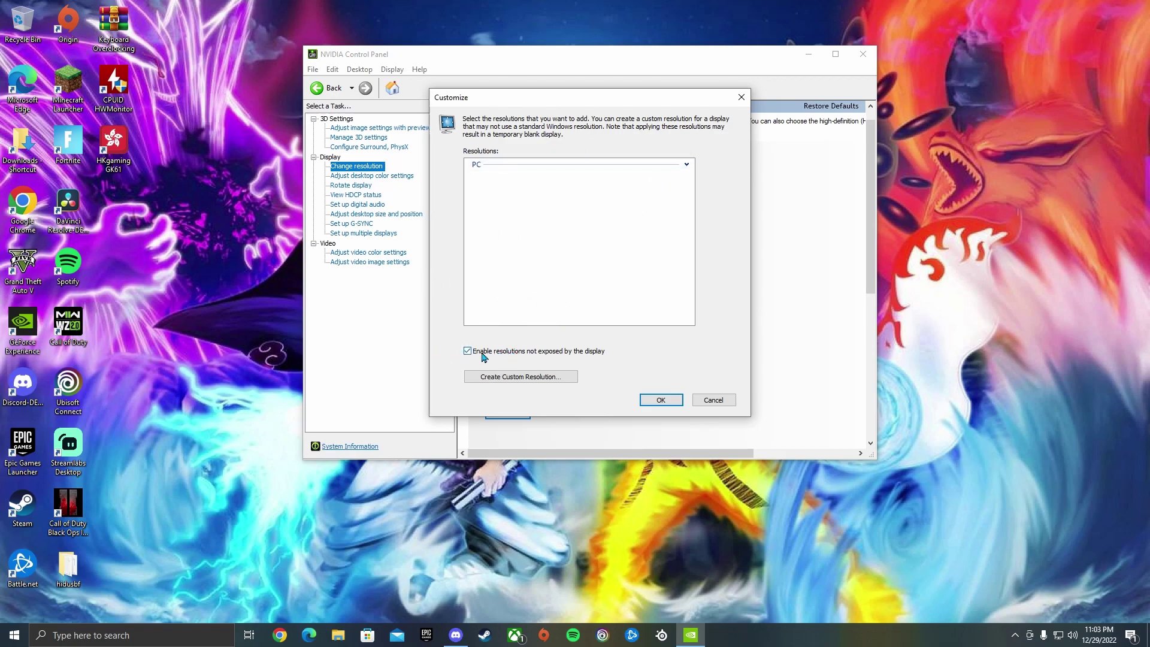
pyautogui.click(659, 400)
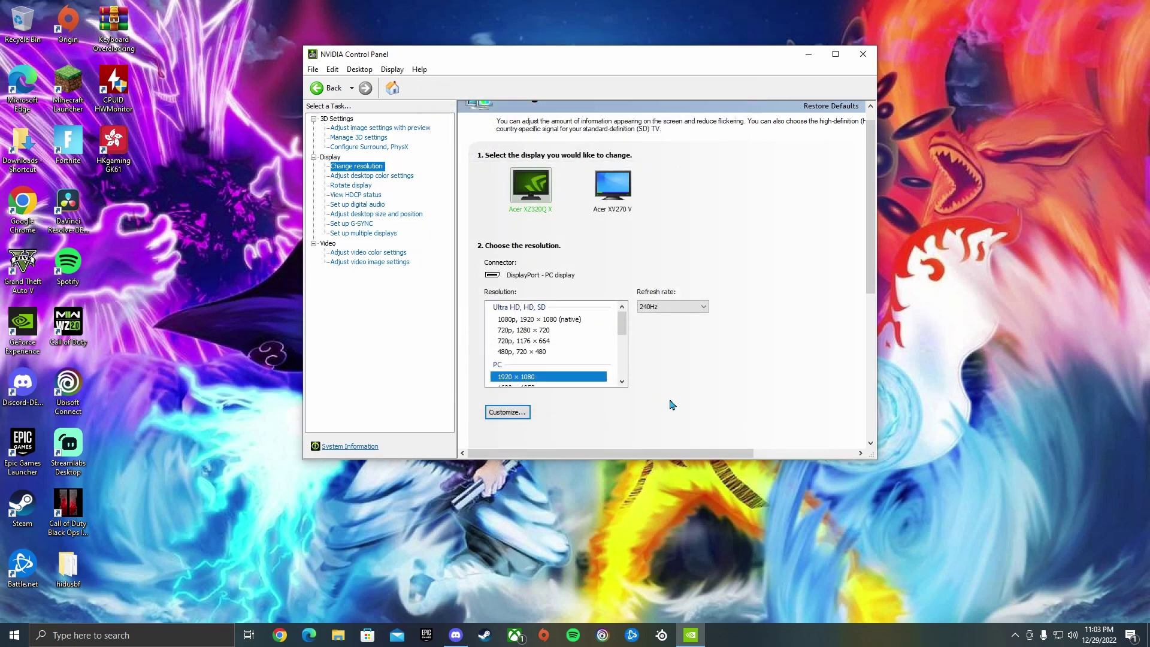
# Step: Set the desktop size and position to No scaling, with scaling performed on the Display
pyautogui.click(395, 214)
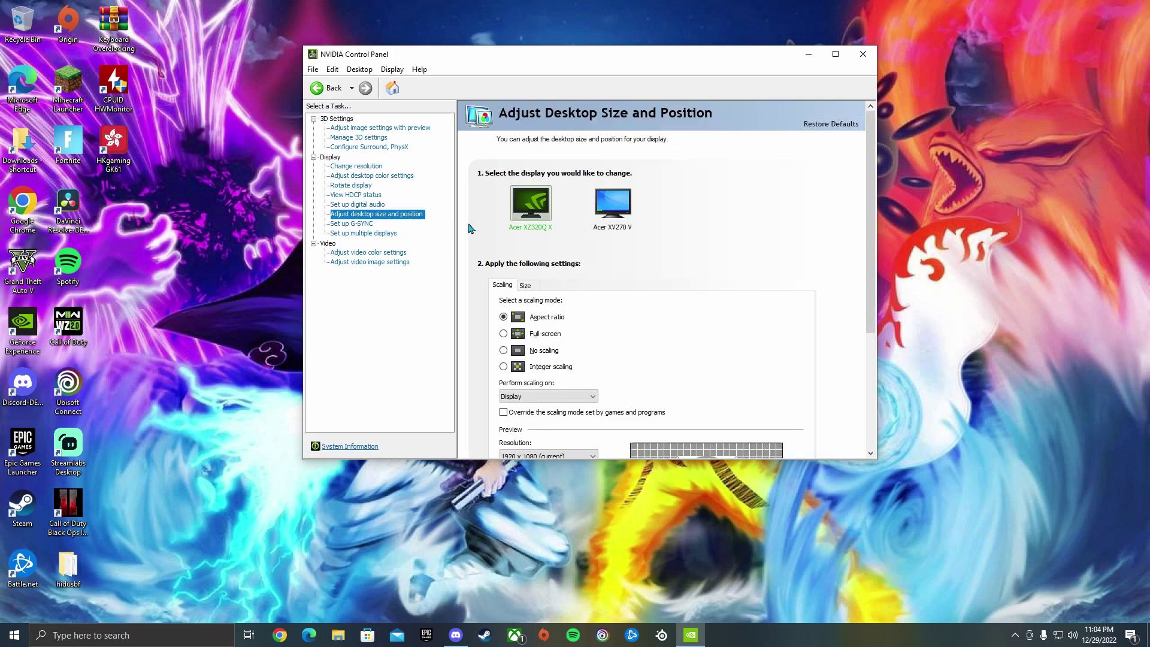
pyautogui.click(541, 352)
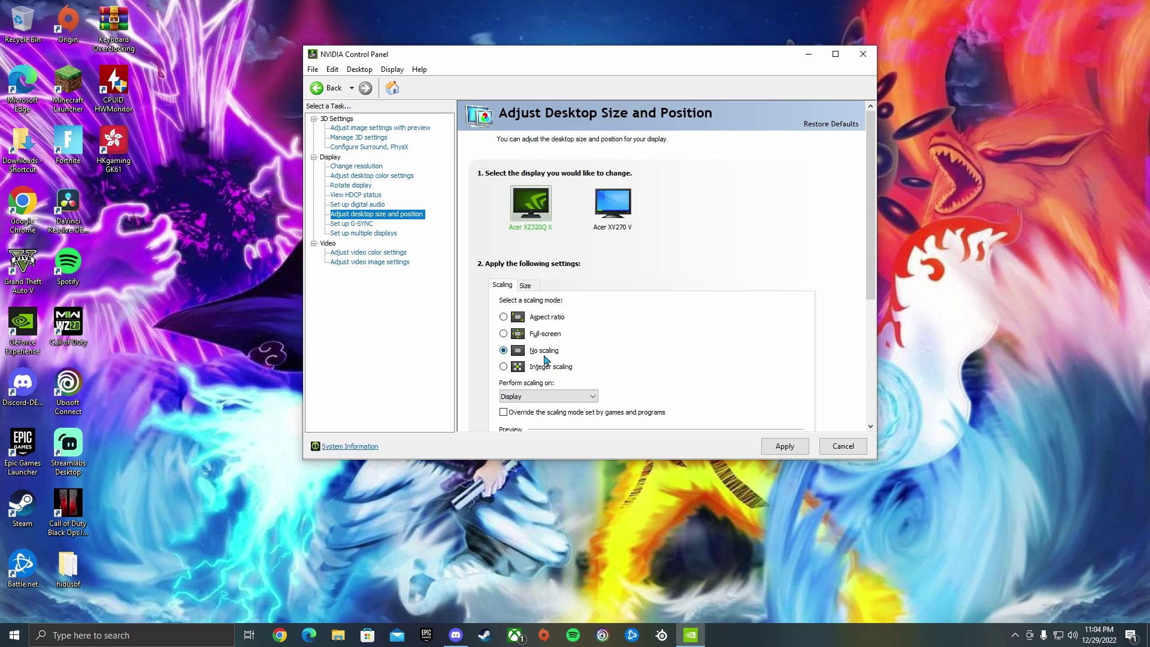
pyautogui.scroll(-1, 554, 360)
pyautogui.click(564, 381)
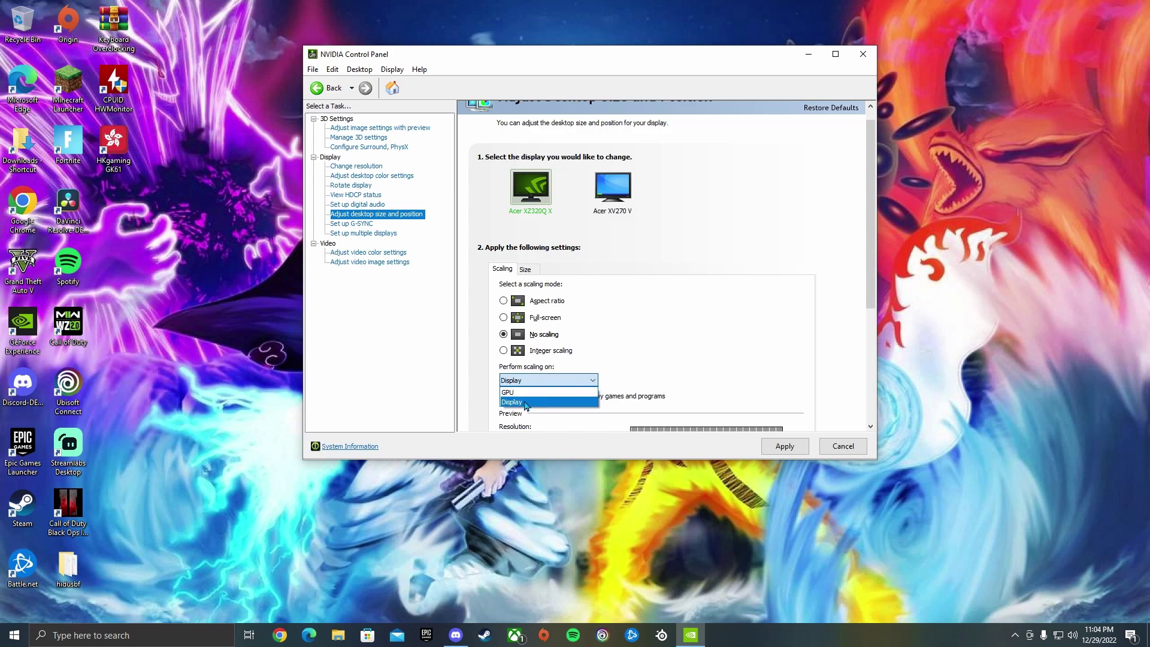
pyautogui.click(526, 405)
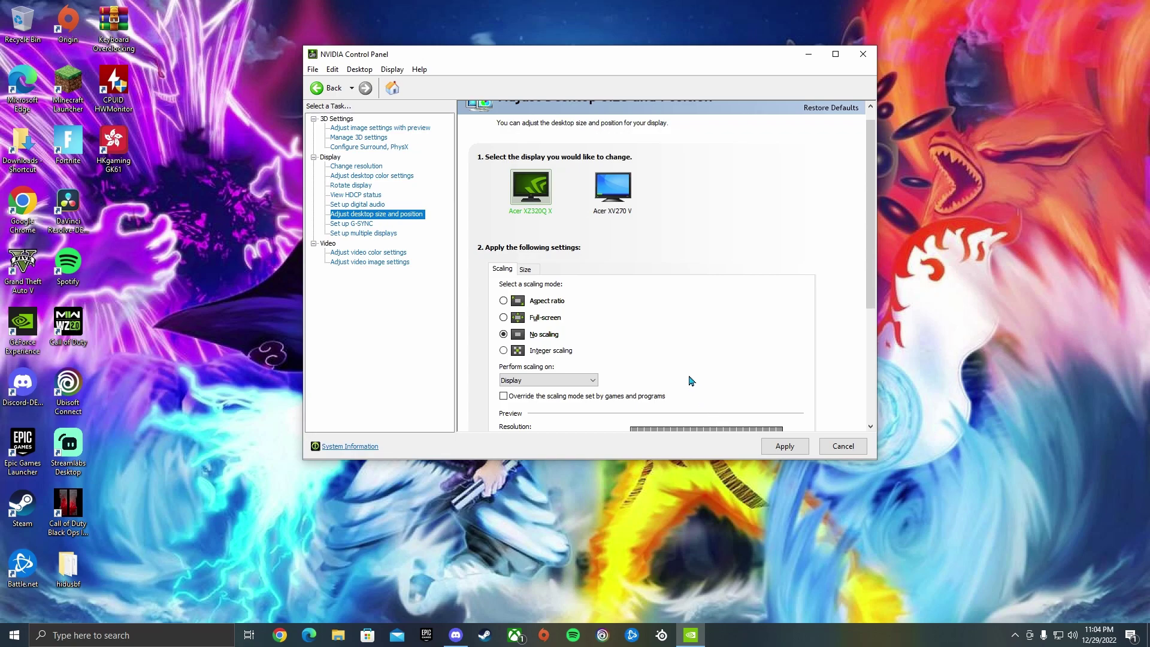
# Step: Apply and keep the new scaling configuration, then close NVIDIA Control Panel
pyautogui.click(781, 446)
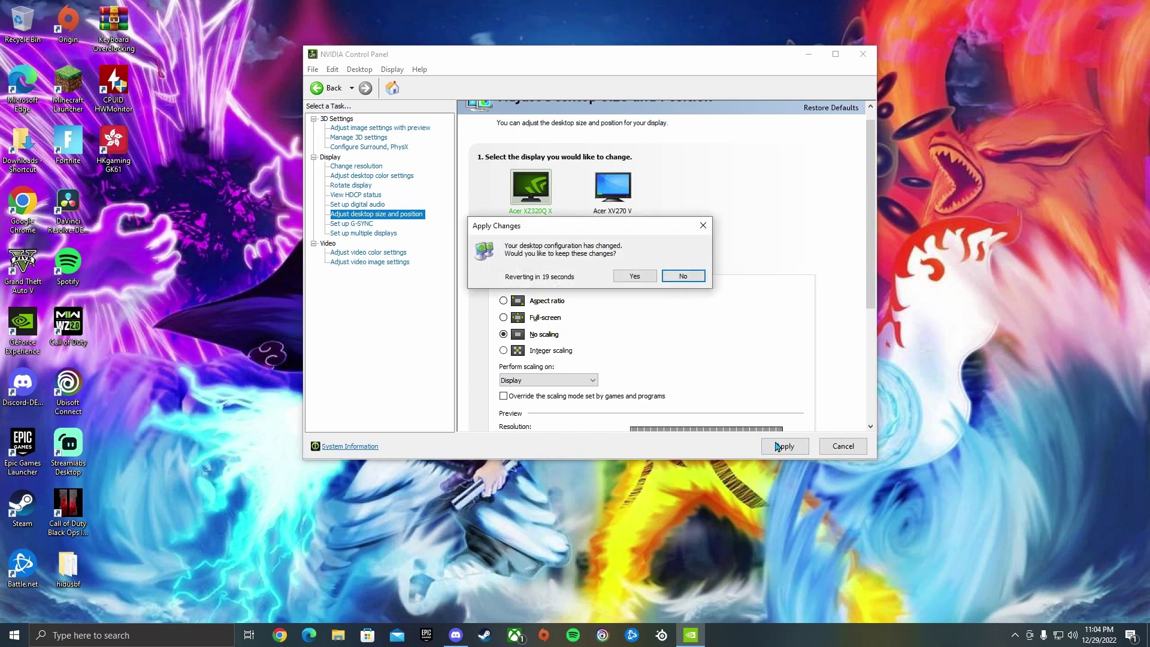
pyautogui.click(635, 276)
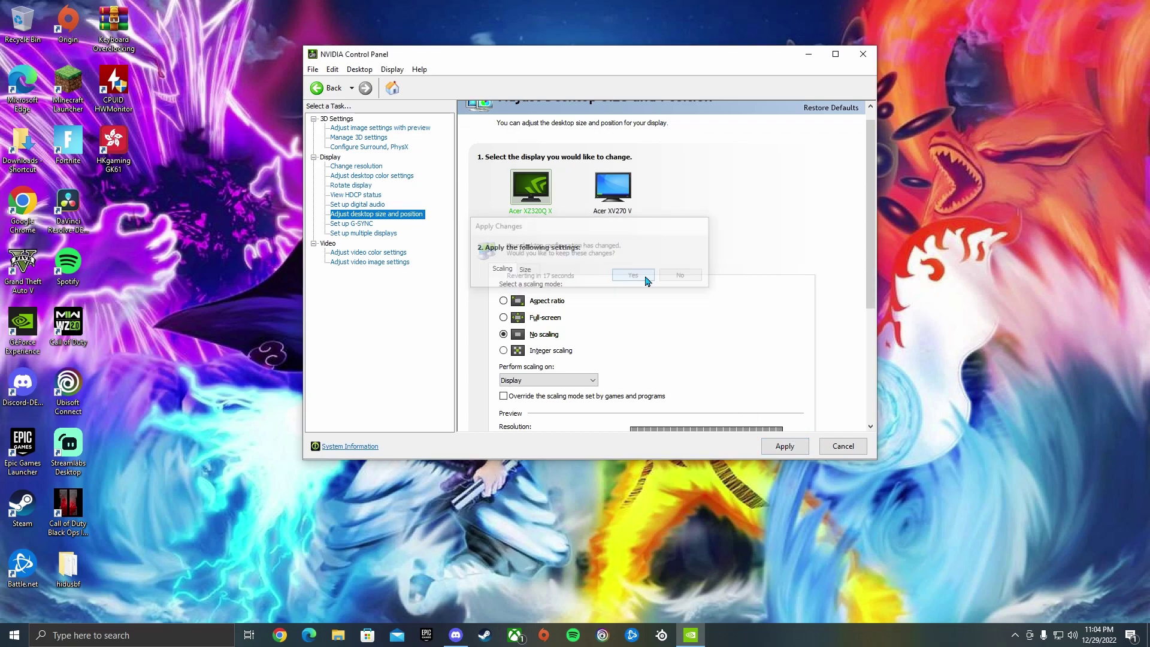
pyautogui.click(862, 55)
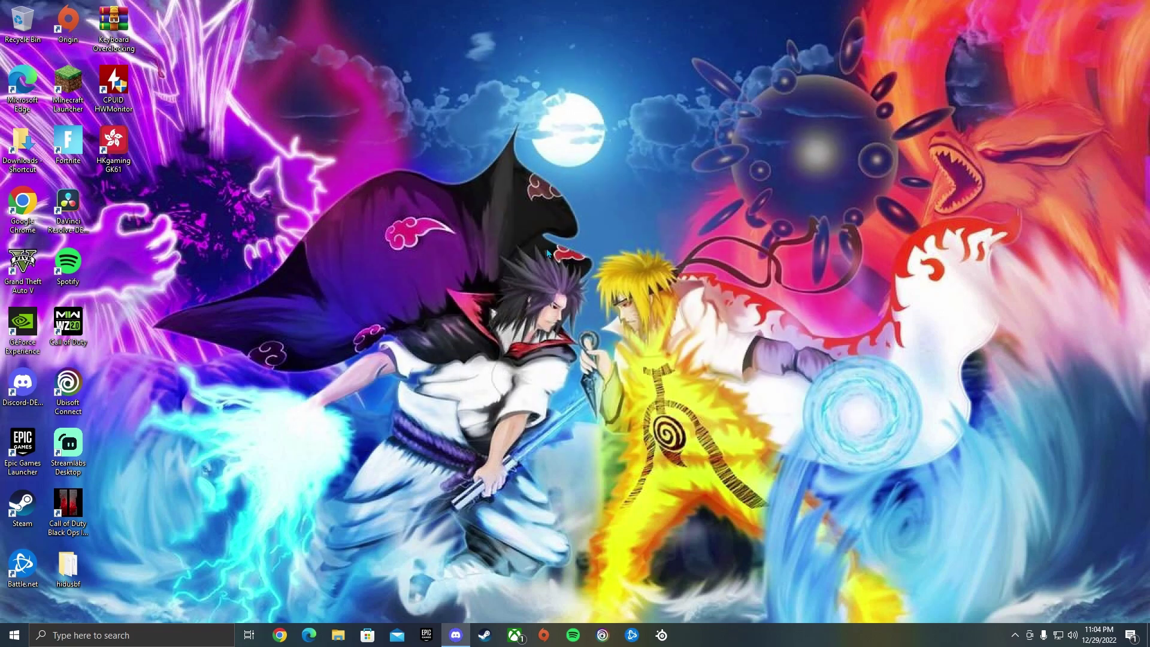
# Step: Open cru-1.5.2 from File Explorer's Recent files in WinRAR and dismiss the licence reminder
pyautogui.click(338, 635)
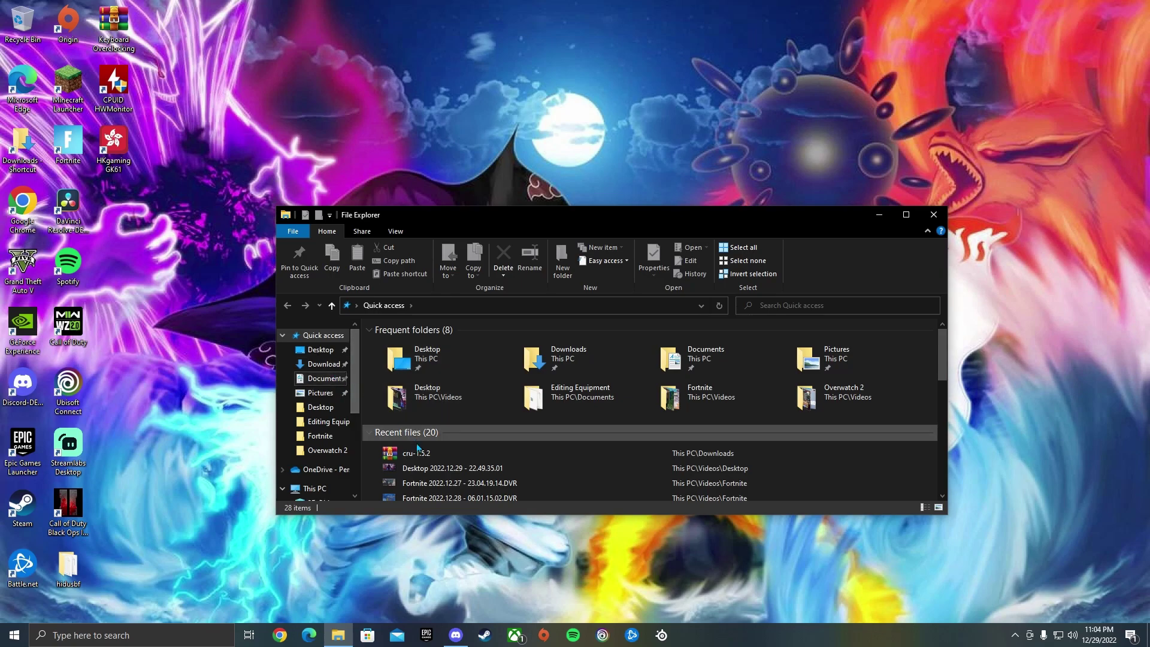
pyautogui.doubleClick(430, 454)
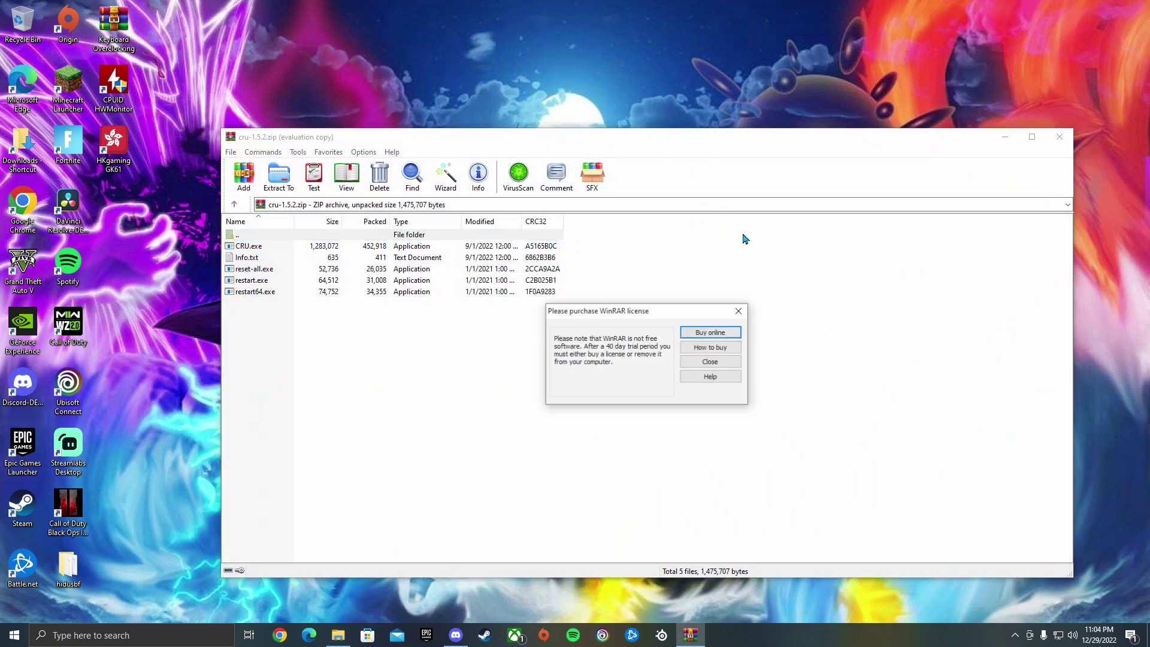
pyautogui.click(741, 309)
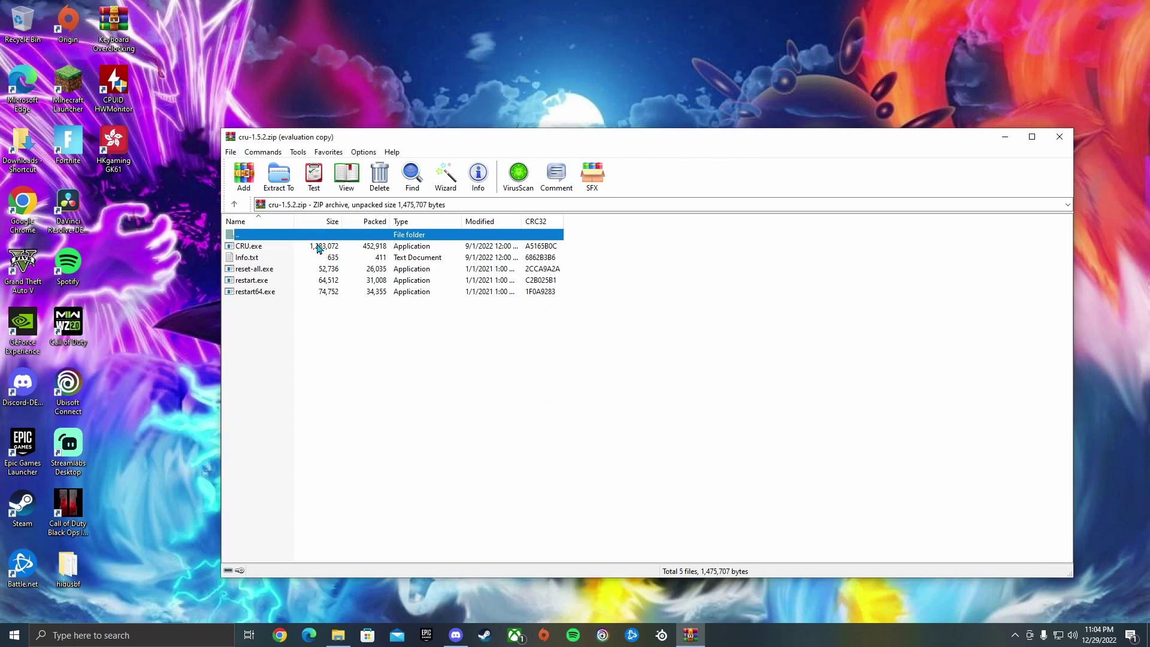
# Step: Launch CRU.exe, select the ACR0812 - XZ320Q X monitor, and edit its CTA-861 extension block
pyautogui.doubleClick(397, 250)
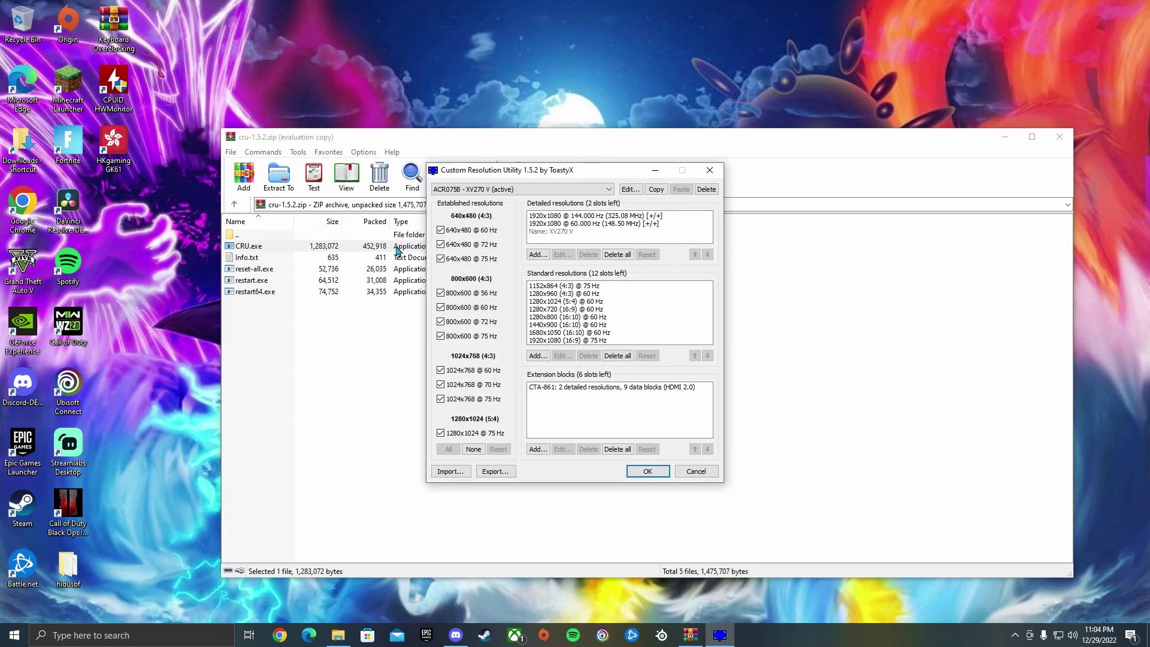
pyautogui.click(515, 191)
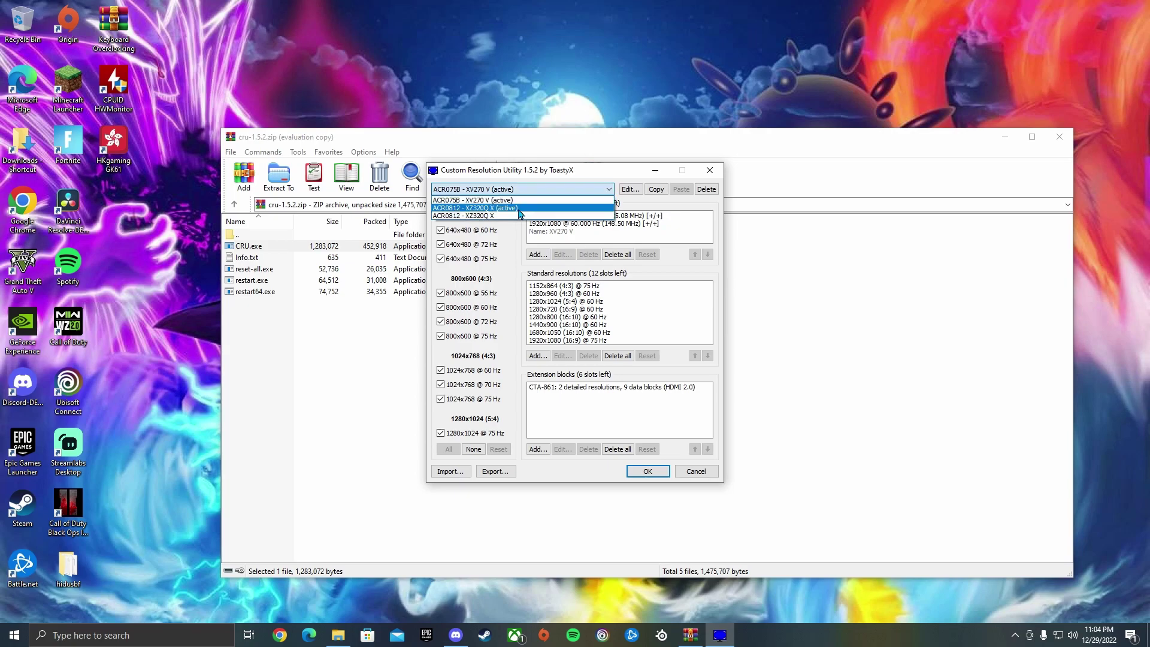
pyautogui.click(519, 208)
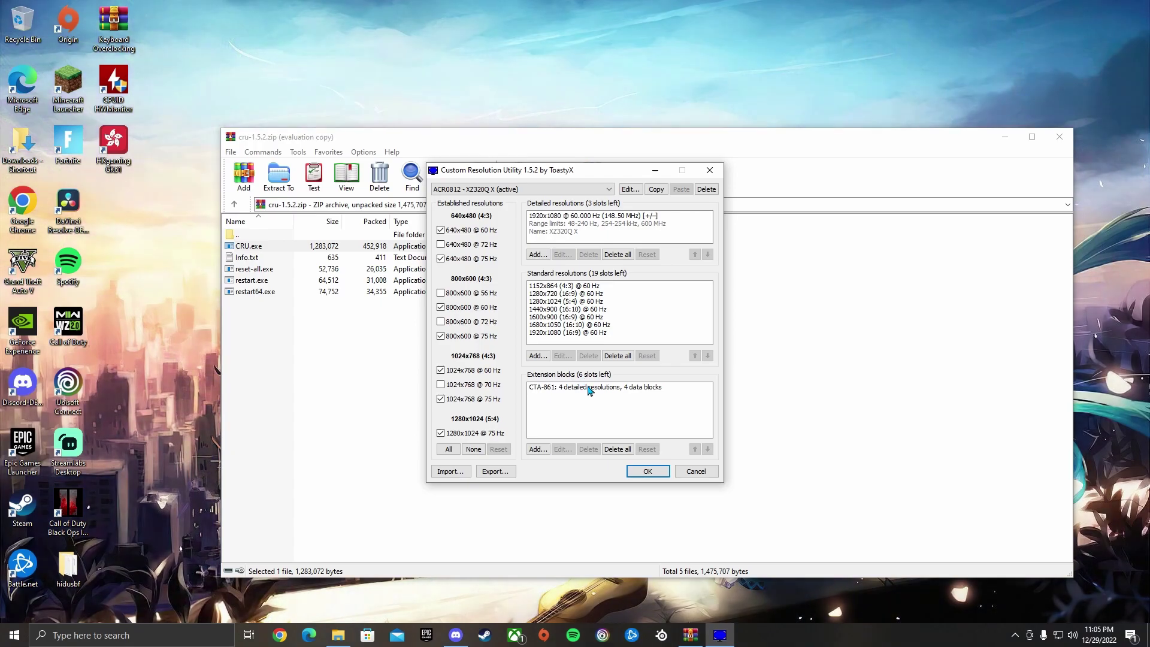
pyautogui.click(590, 388)
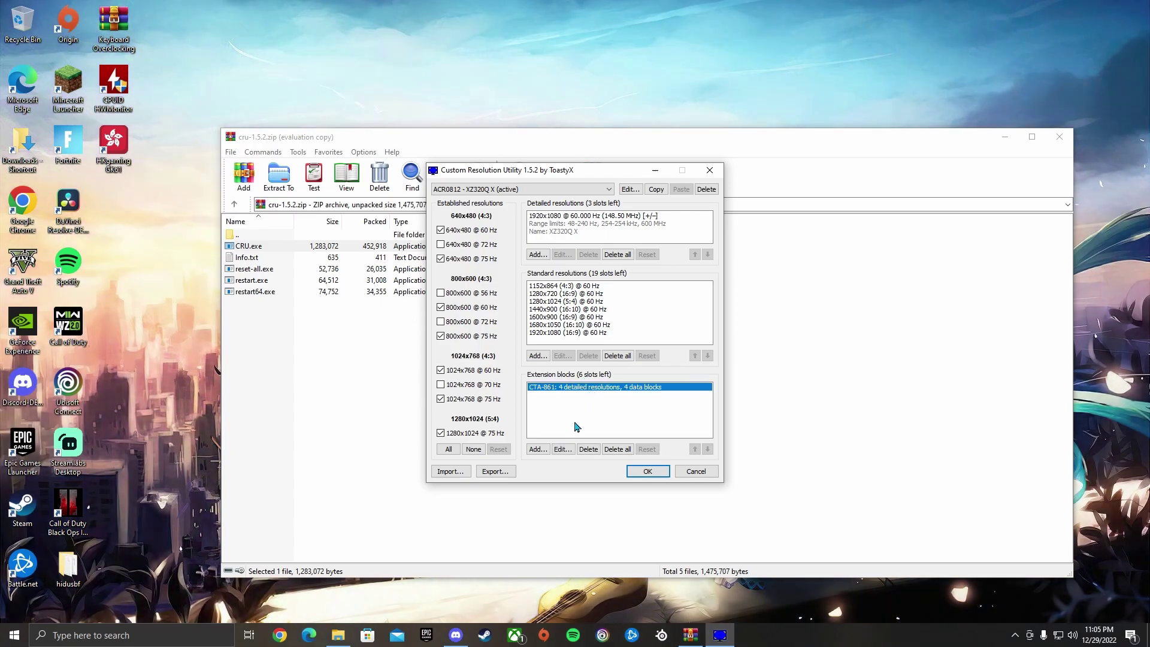
pyautogui.click(565, 449)
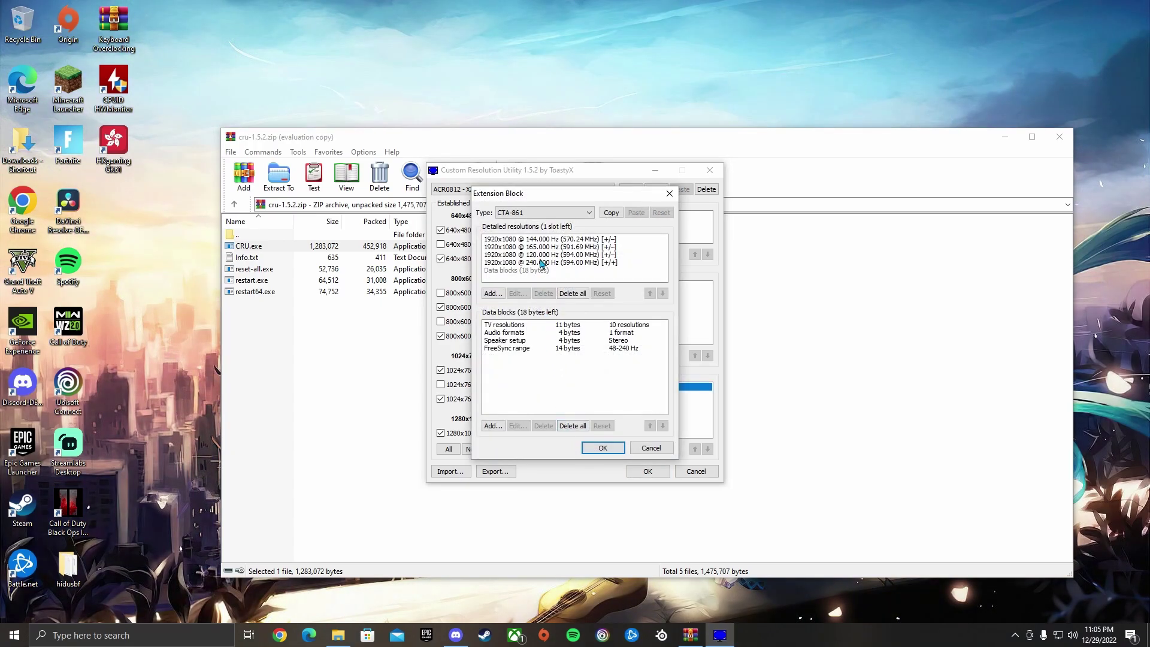
# Step: Copy the timing parameters of the 1920x1080 @ 240 Hz detailed resolution
pyautogui.click(547, 263)
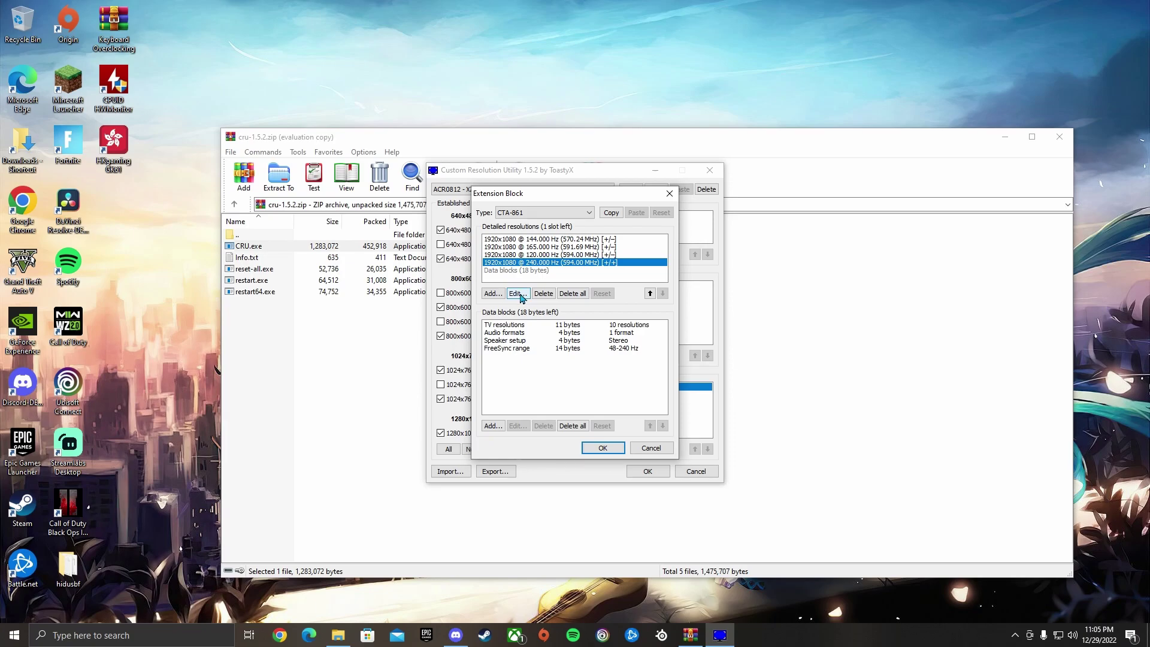
pyautogui.click(519, 295)
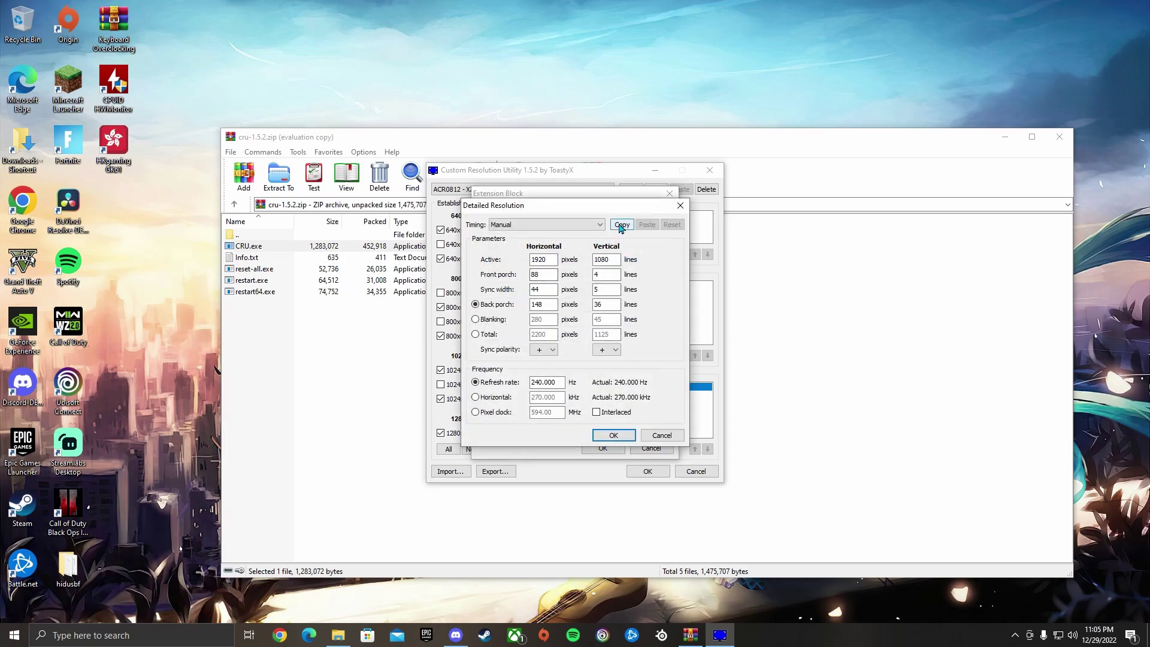
pyautogui.click(621, 226)
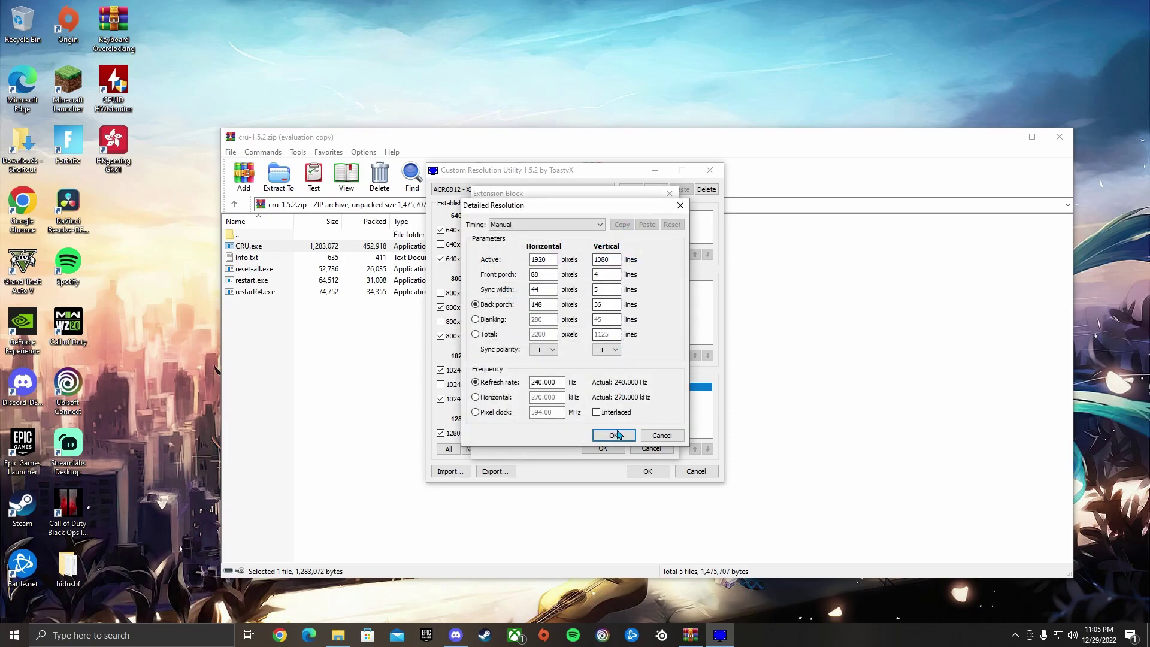
pyautogui.click(617, 436)
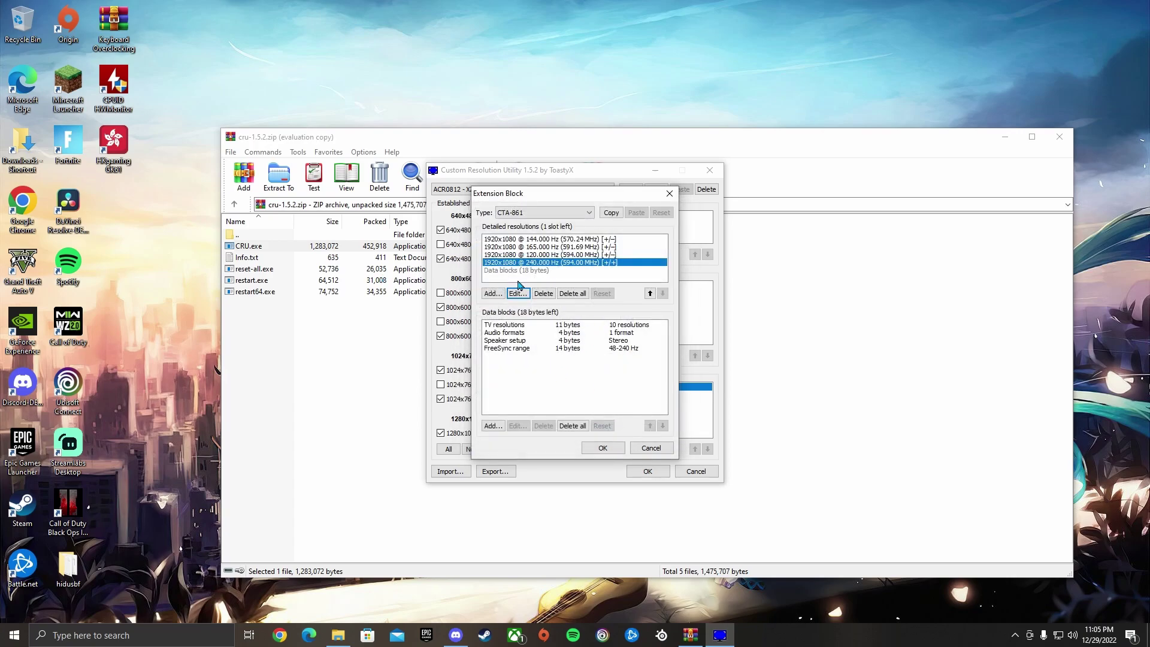
# Step: Delete all four detailed resolutions (144 Hz, 165 Hz and the rest) from the CTA-861 block and save it
pyautogui.click(558, 240)
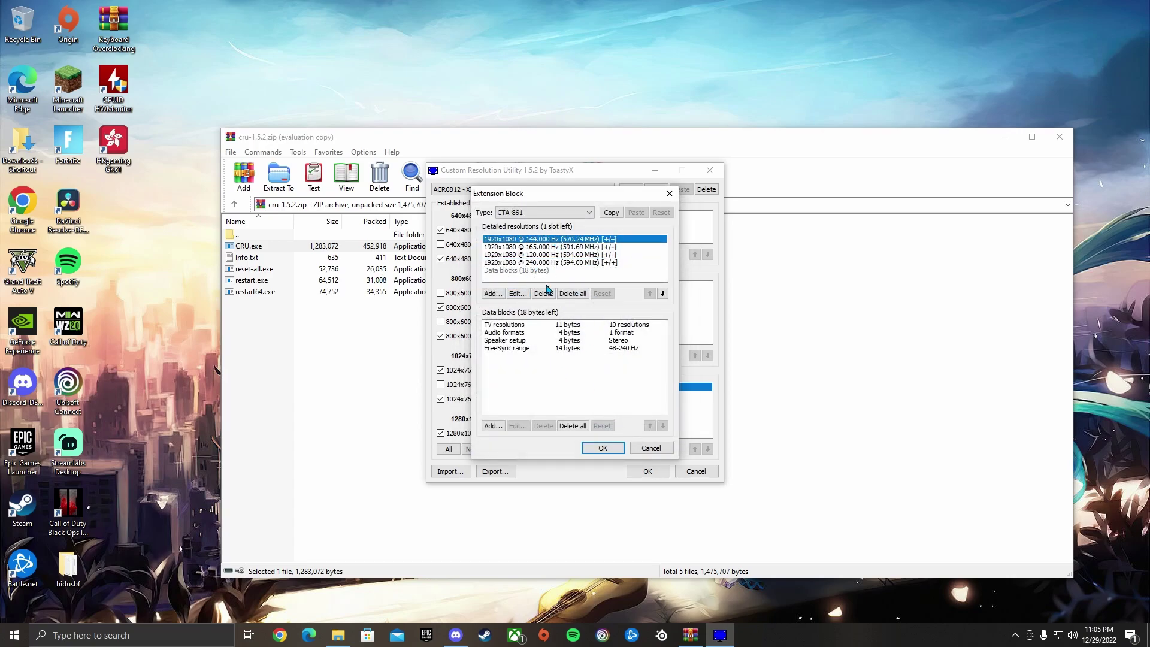
pyautogui.click(545, 294)
pyautogui.click(544, 294)
pyautogui.click(544, 293)
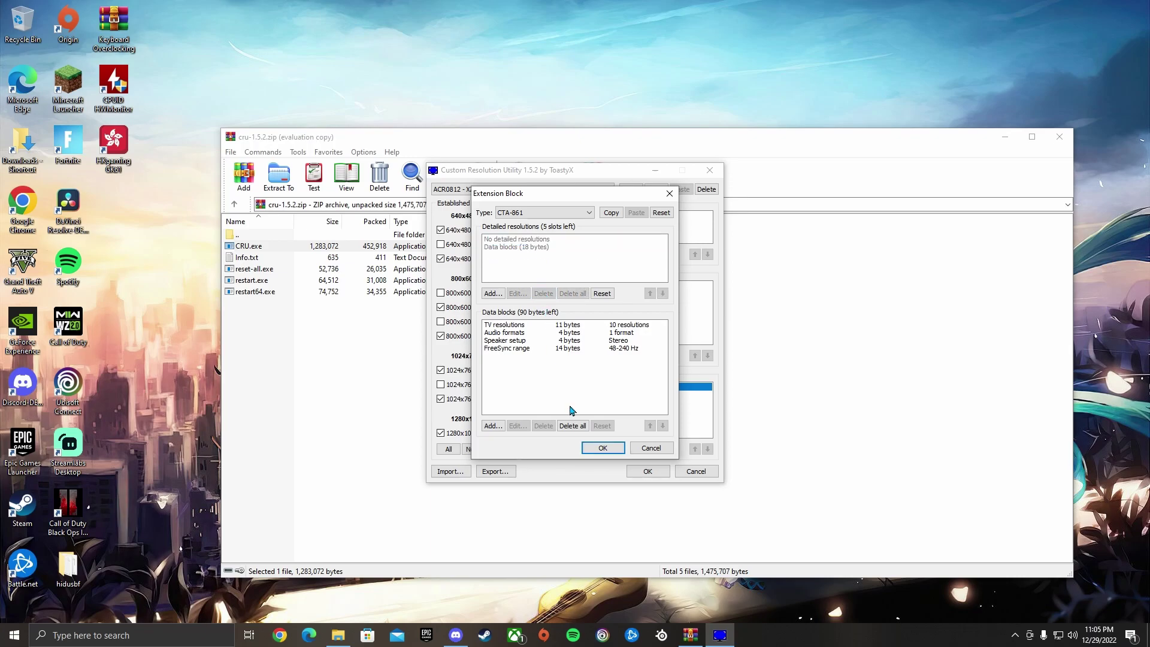
pyautogui.click(602, 448)
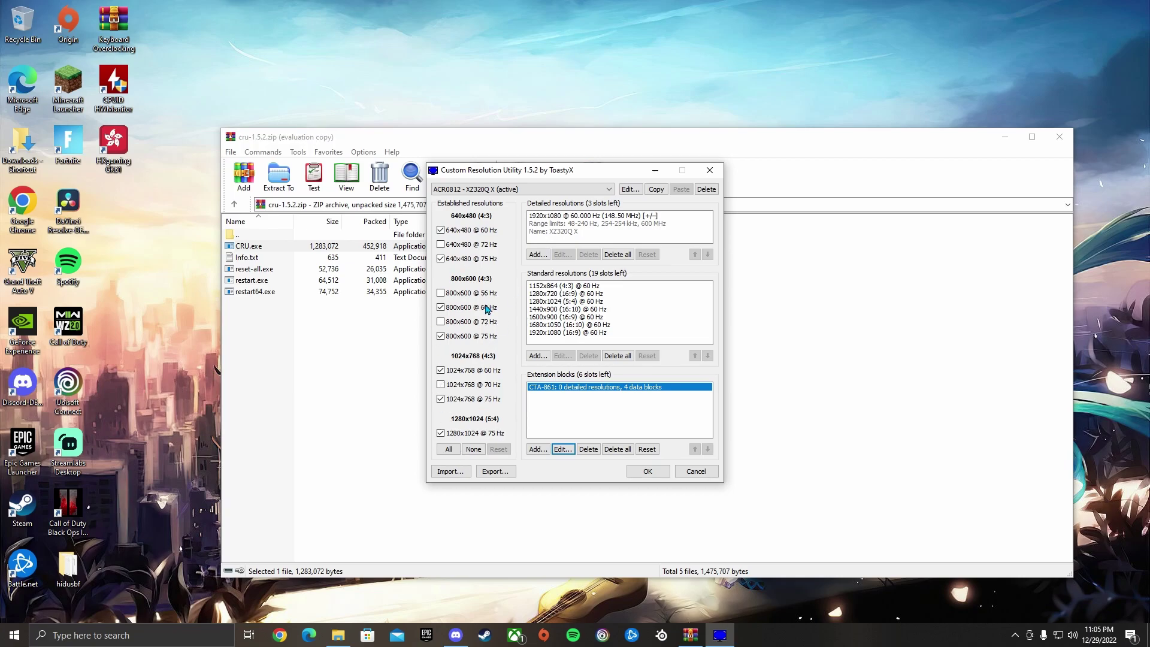
# Step: Set established resolutions to None and delete all extension blocks and standard resolutions
pyautogui.click(473, 450)
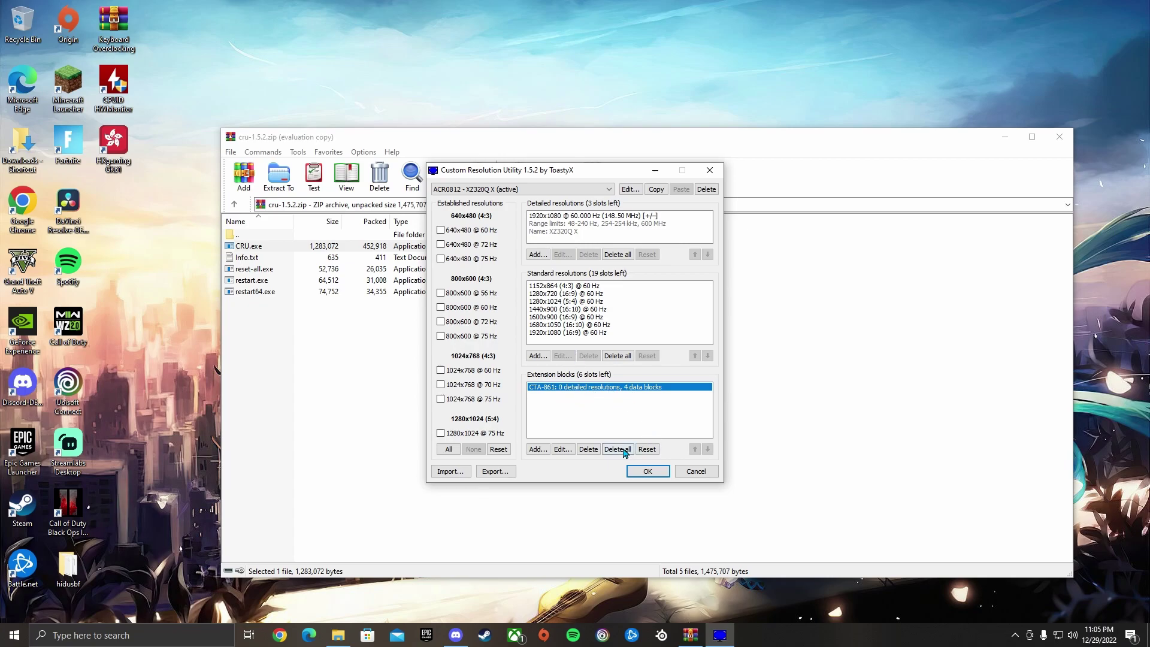
pyautogui.click(623, 450)
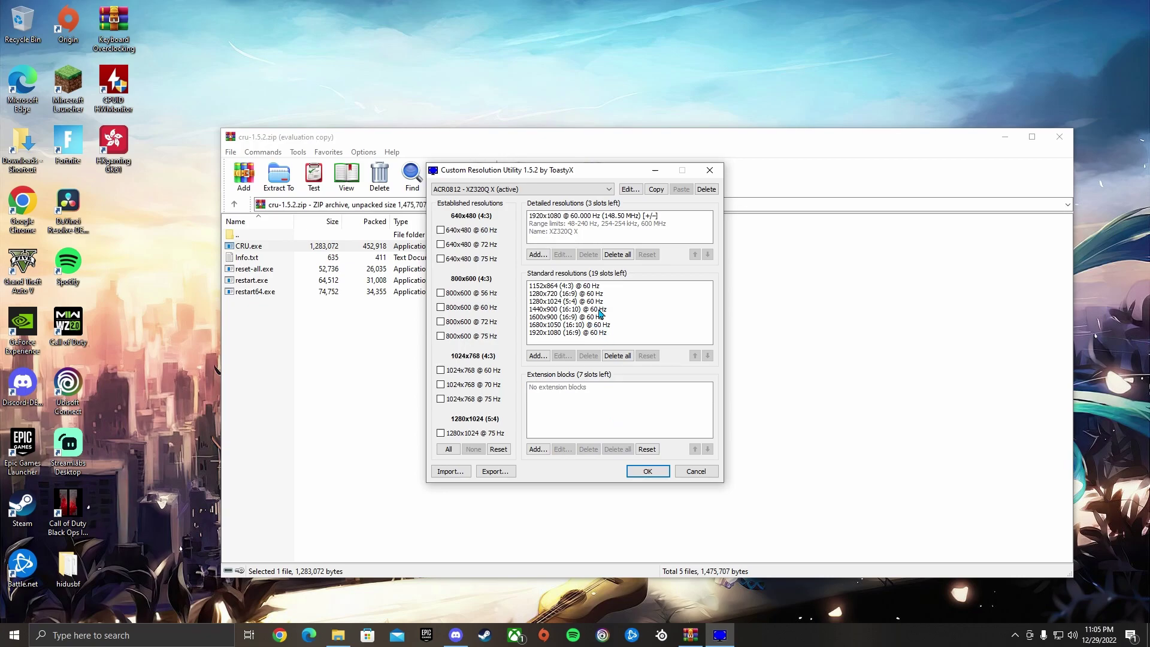
pyautogui.click(617, 355)
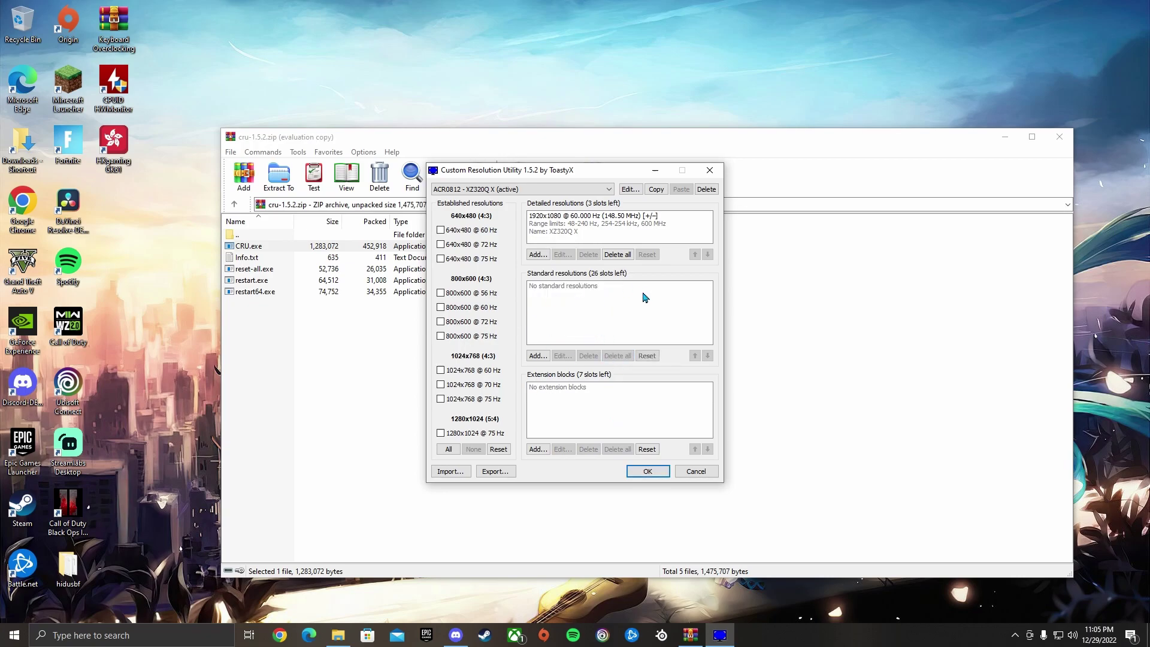
# Step: Add a 1920x1080 (16:9) 60 Hz standard resolution and select the 1920x1080 60 Hz detailed resolution
pyautogui.click(538, 355)
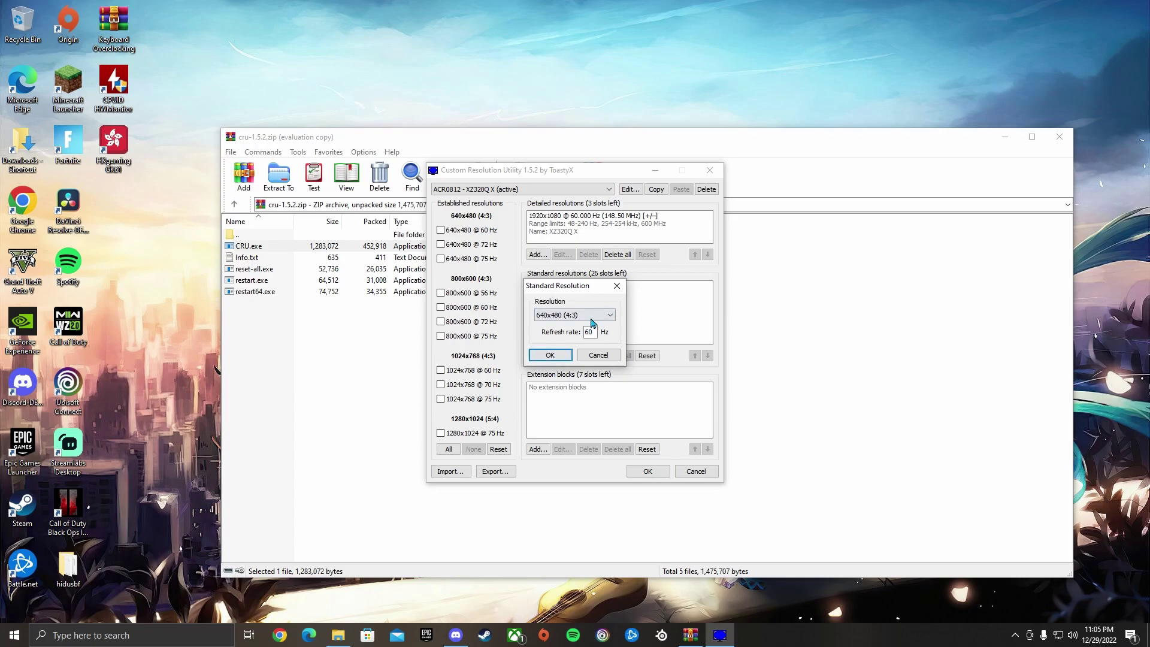
pyautogui.click(592, 315)
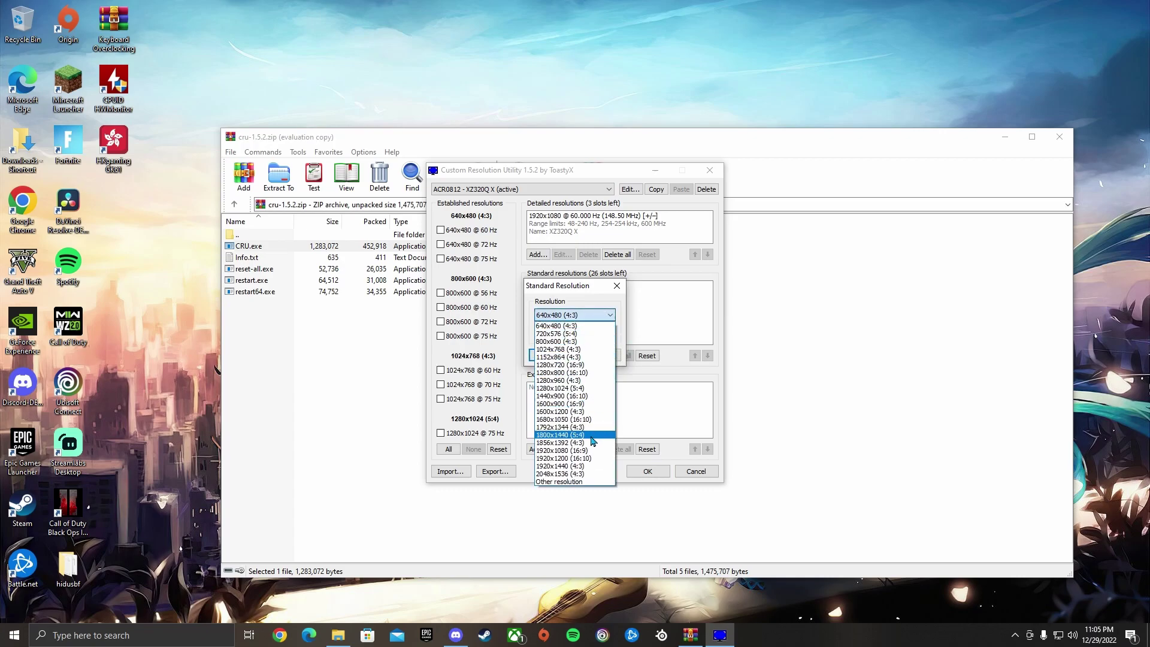
pyautogui.click(592, 451)
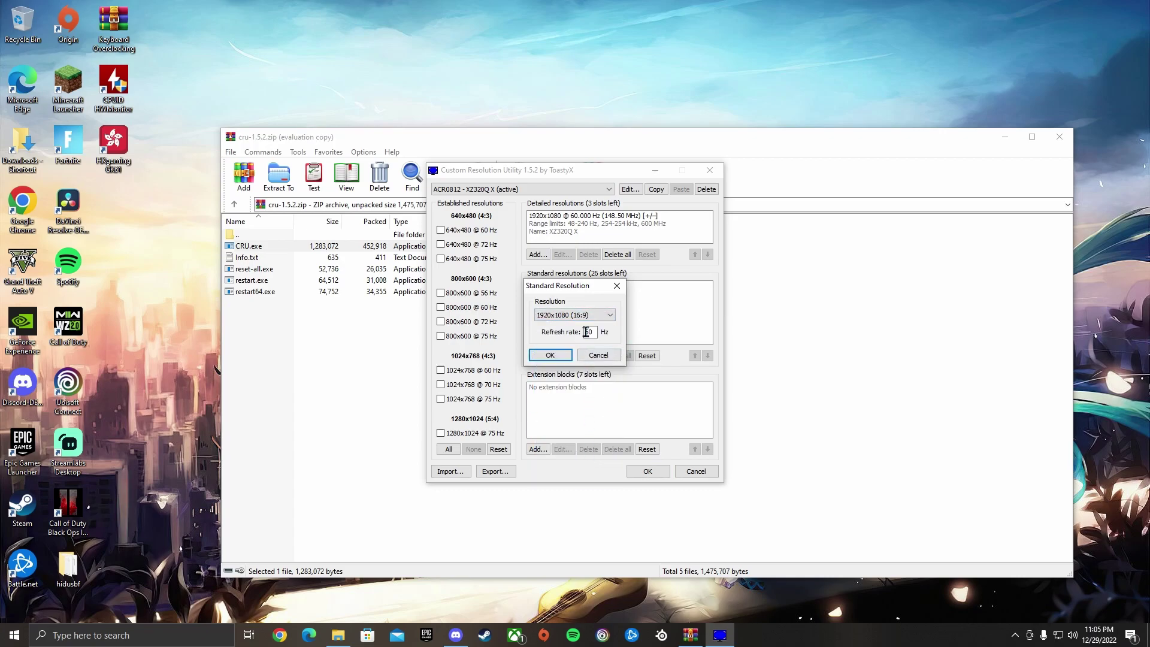
pyautogui.click(550, 354)
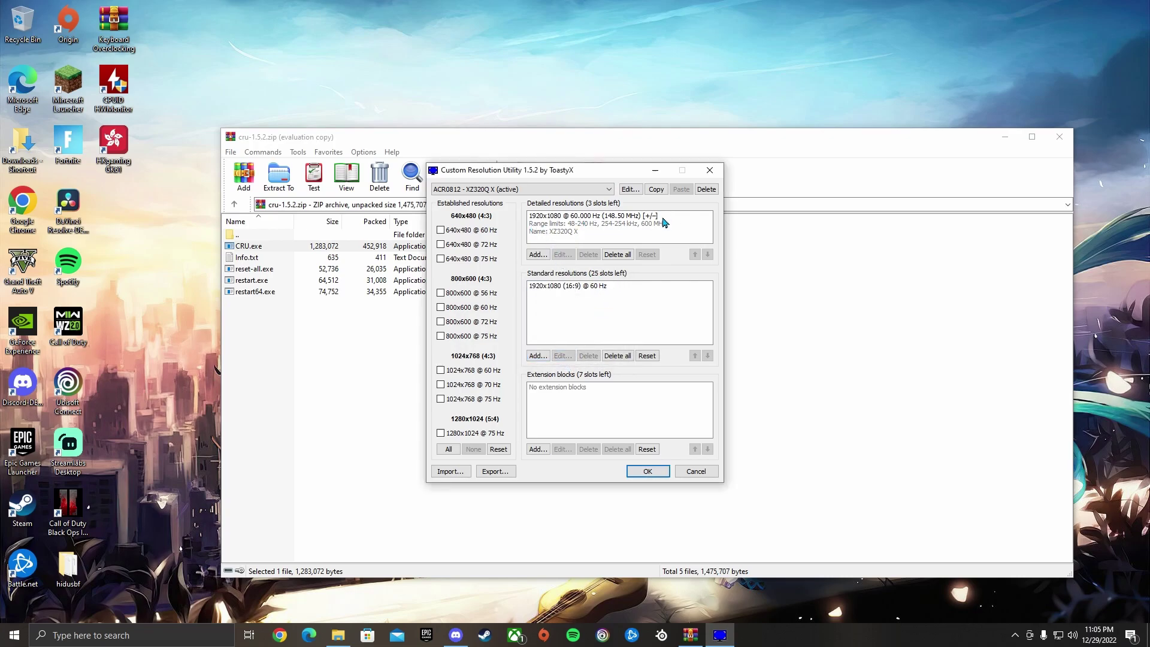
pyautogui.click(620, 217)
# Step: Delete the original detailed resolution and add 1720x1080 at 240 Hz using the pasted 240 Hz timing
pyautogui.click(617, 254)
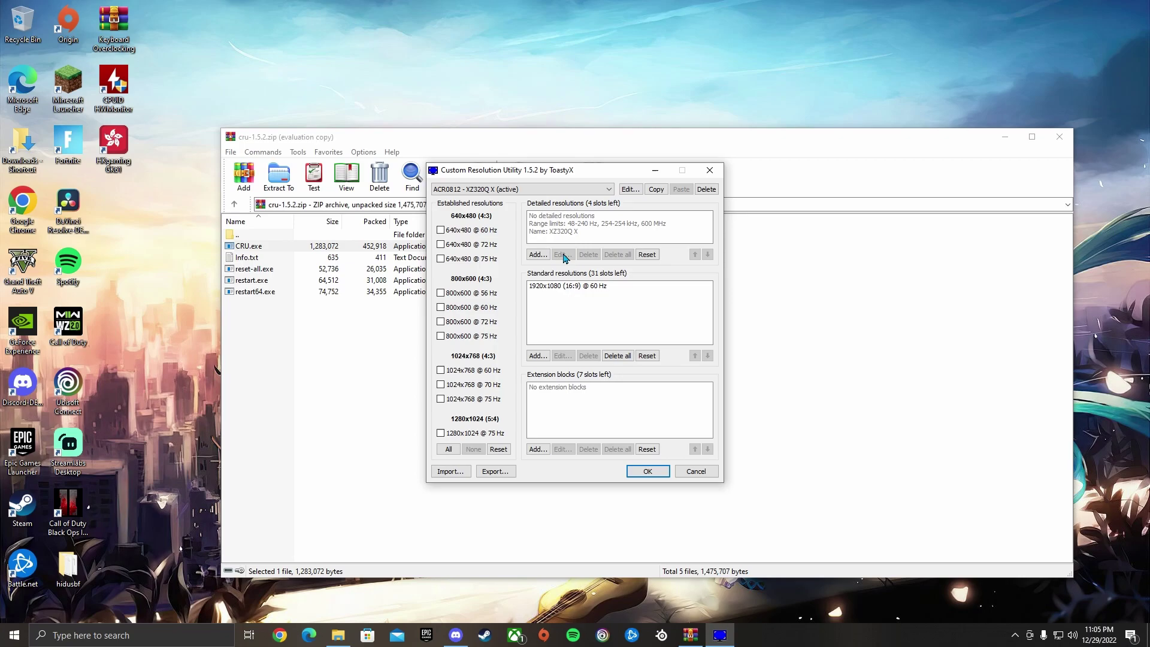
pyautogui.click(537, 254)
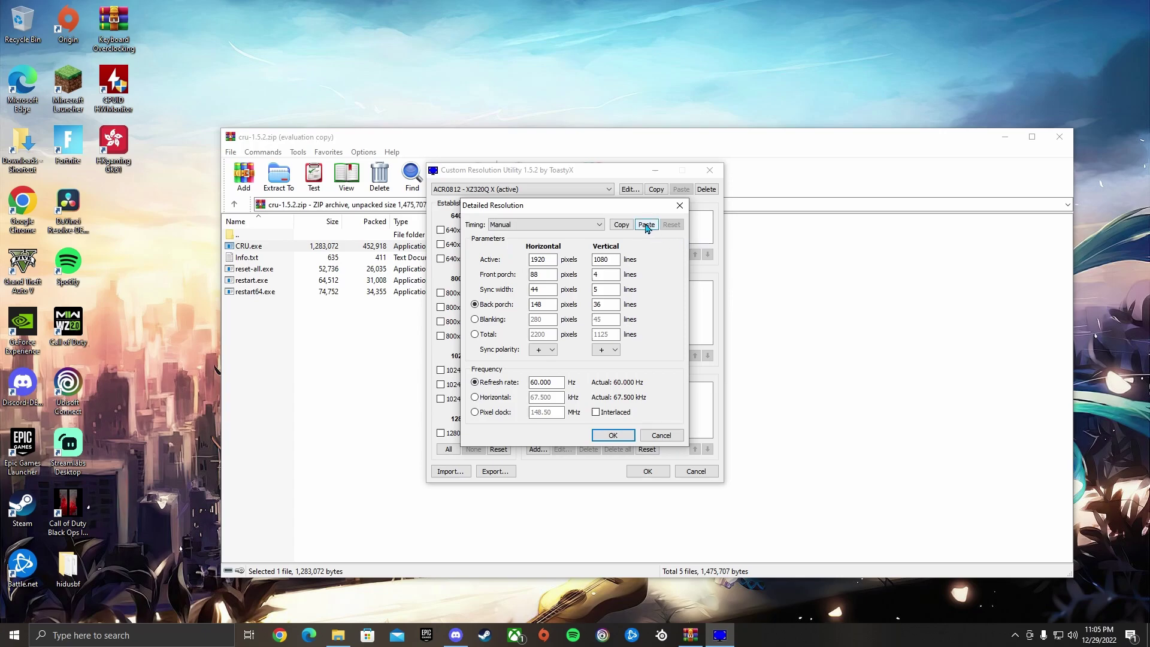
pyautogui.click(646, 226)
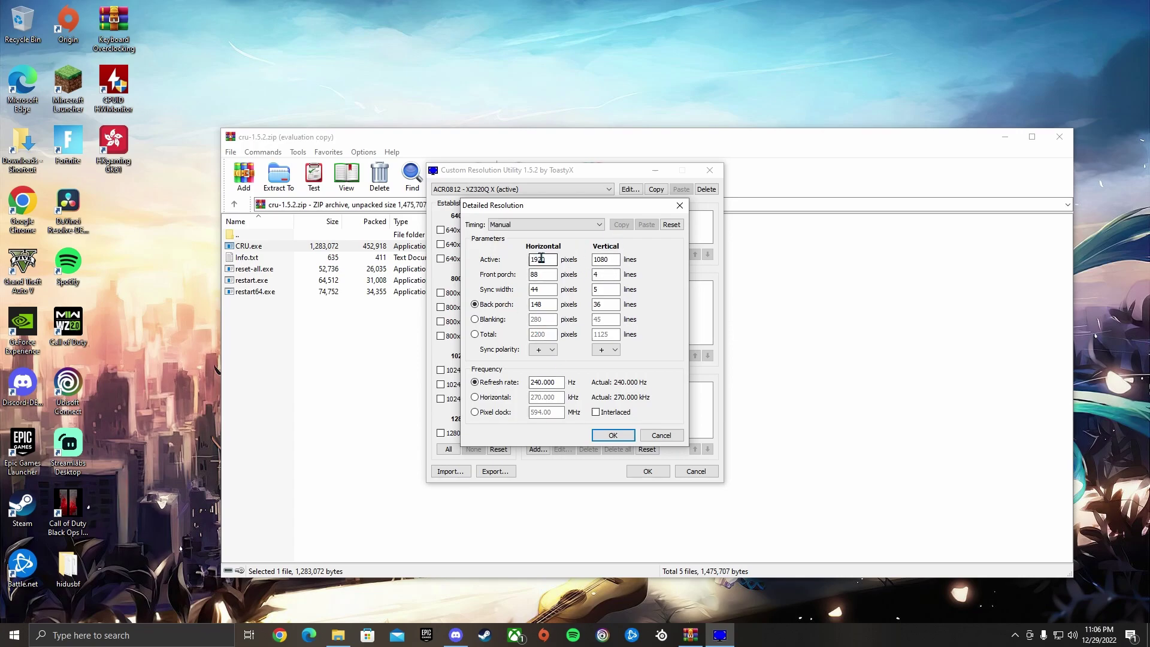
pyautogui.click(541, 259)
pyautogui.press('BackSpace')
pyautogui.write('7')
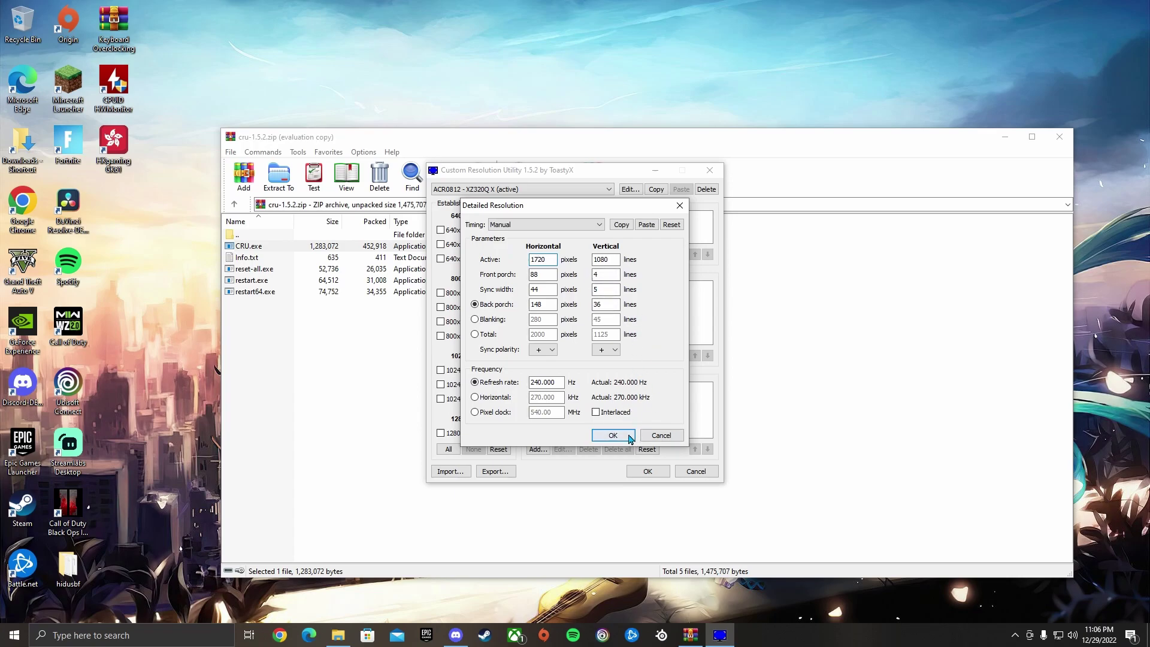
pyautogui.click(615, 436)
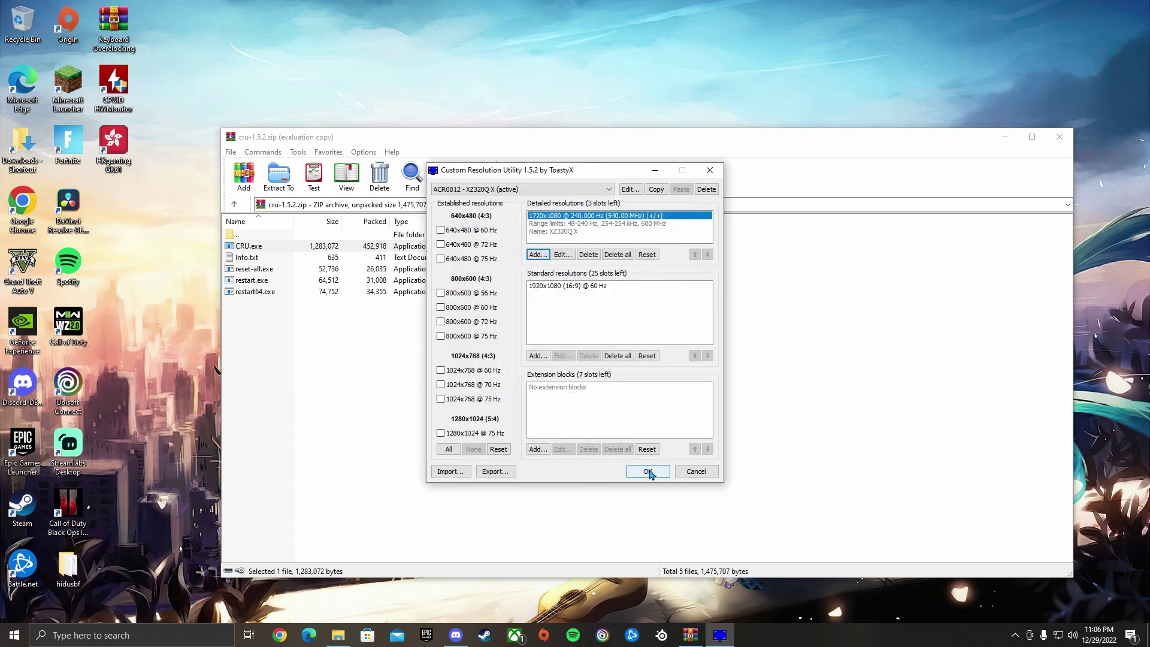
# Step: Save CRU's resolution list, then close WinRAR, File Explorer and Task Manager
pyautogui.click(650, 470)
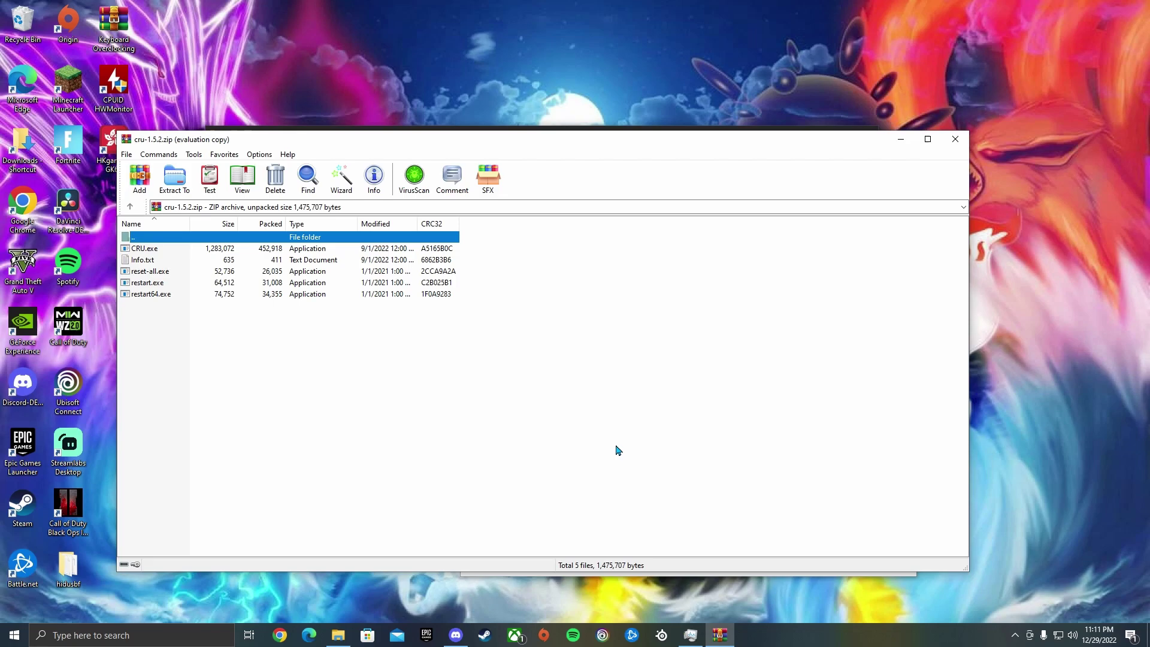
pyautogui.click(956, 139)
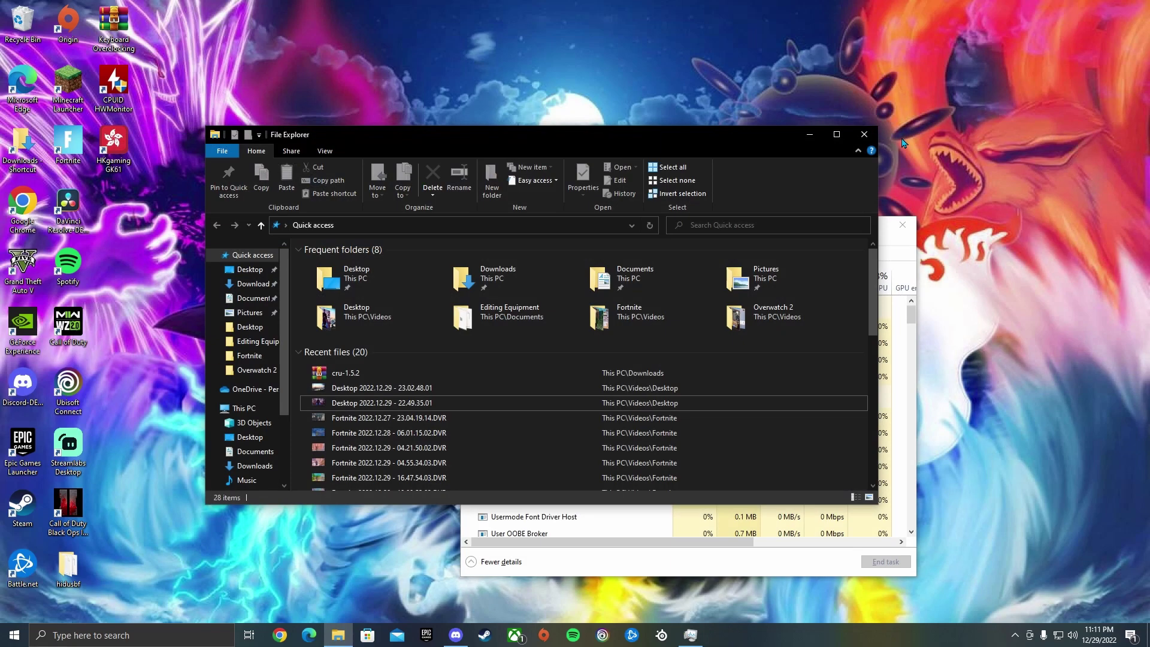
pyautogui.click(868, 135)
pyautogui.click(903, 224)
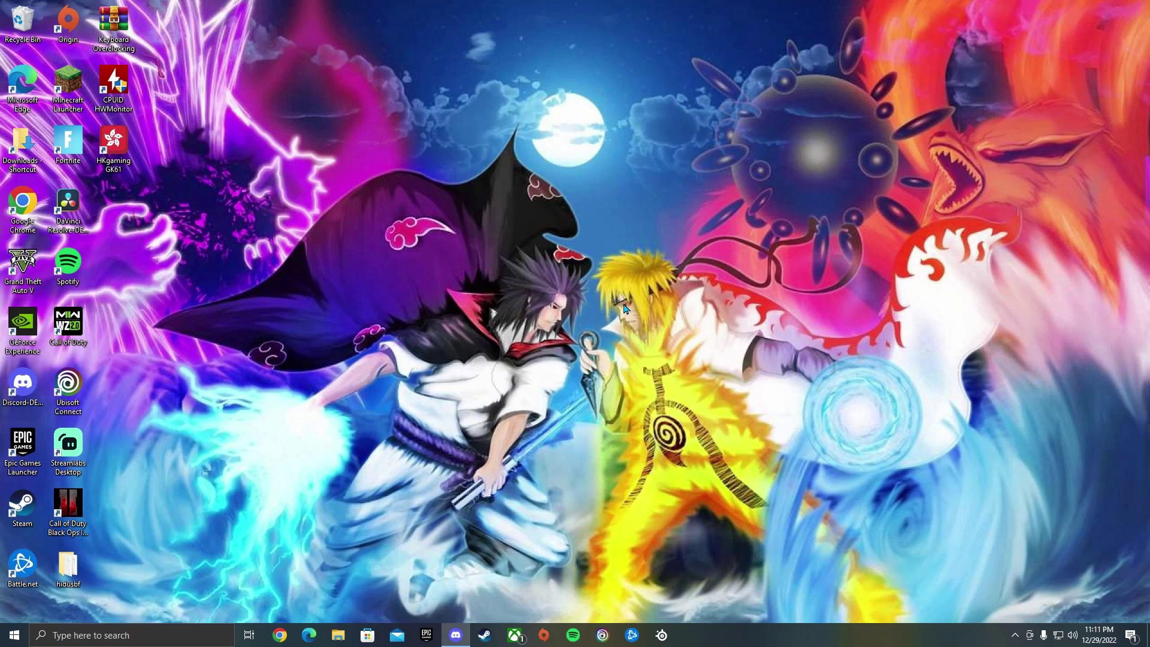
# Step: Open Windows Display settings from the desktop and go to Advanced display settings
pyautogui.rightClick(531, 276)
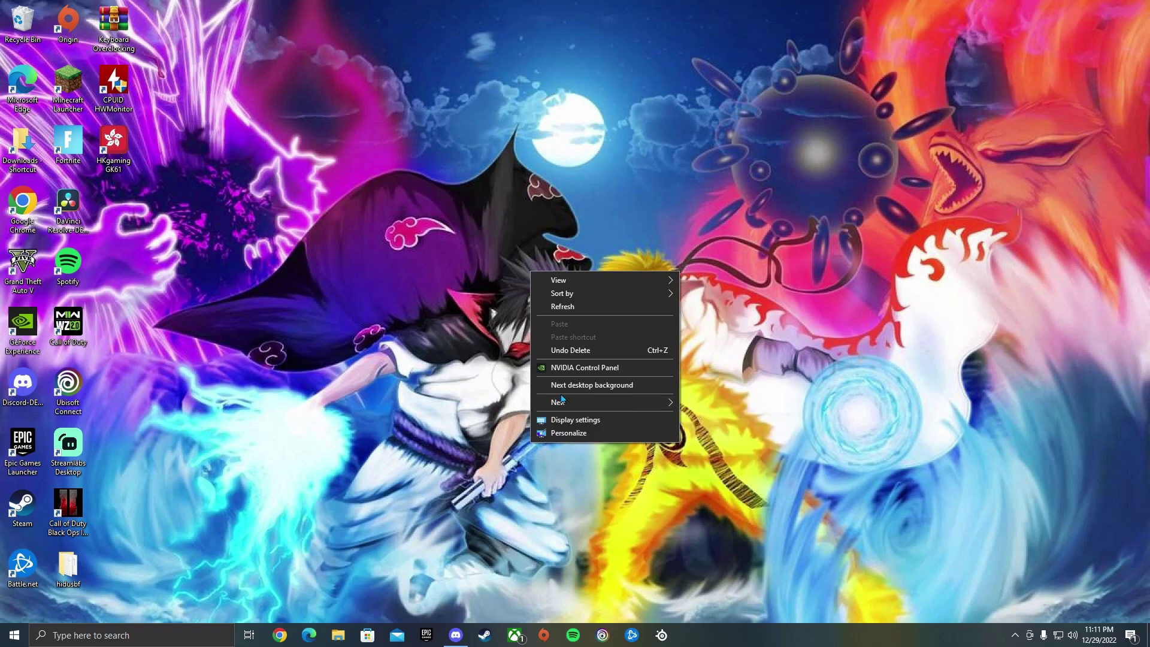
pyautogui.click(610, 420)
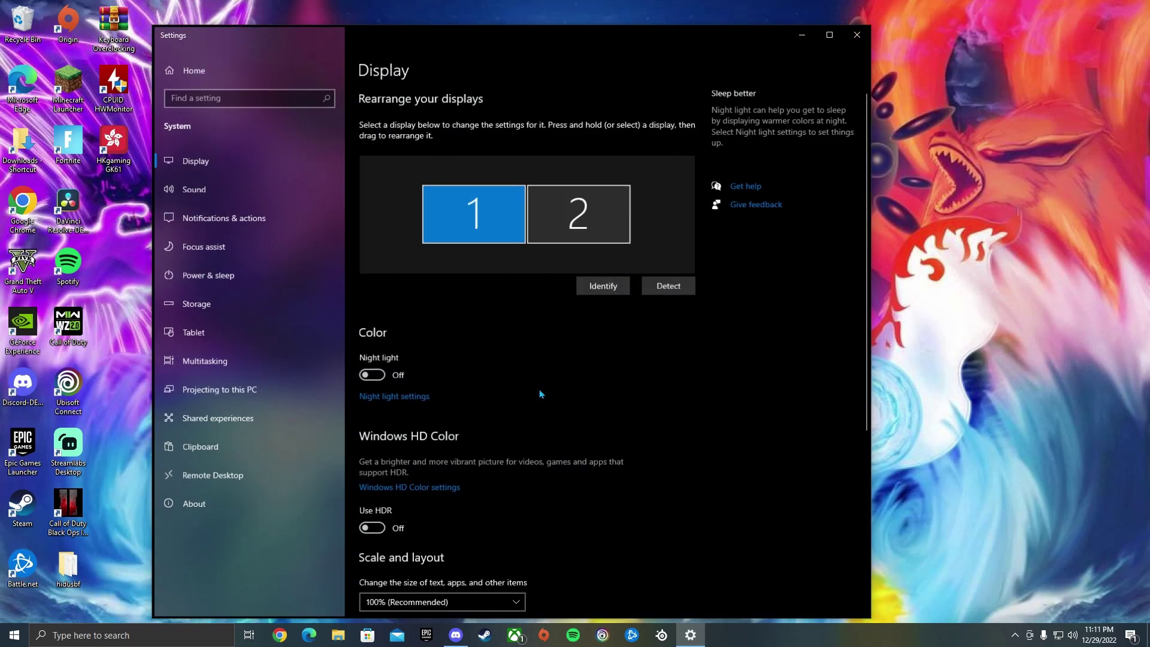
pyautogui.scroll(-5, 539, 390)
pyautogui.click(451, 540)
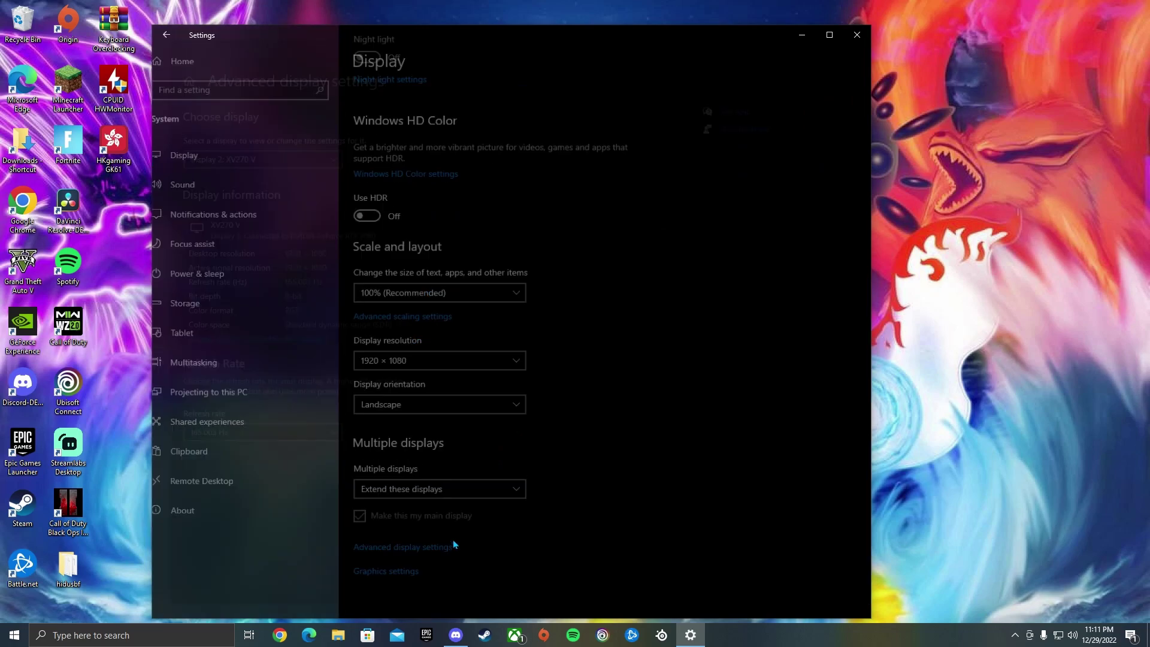
# Step: Select Display 1, the XZ320Q X at 1920 × 1080 and 60 Hz, and open its adapter properties
pyautogui.click(271, 153)
pyautogui.click(267, 135)
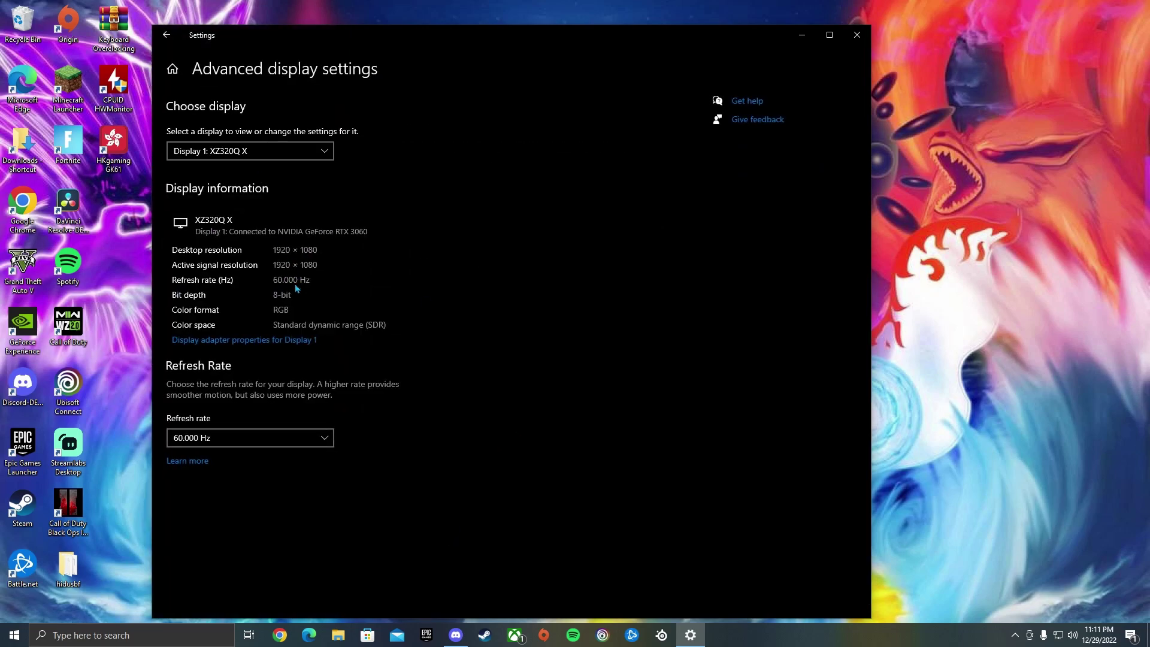
pyautogui.click(295, 341)
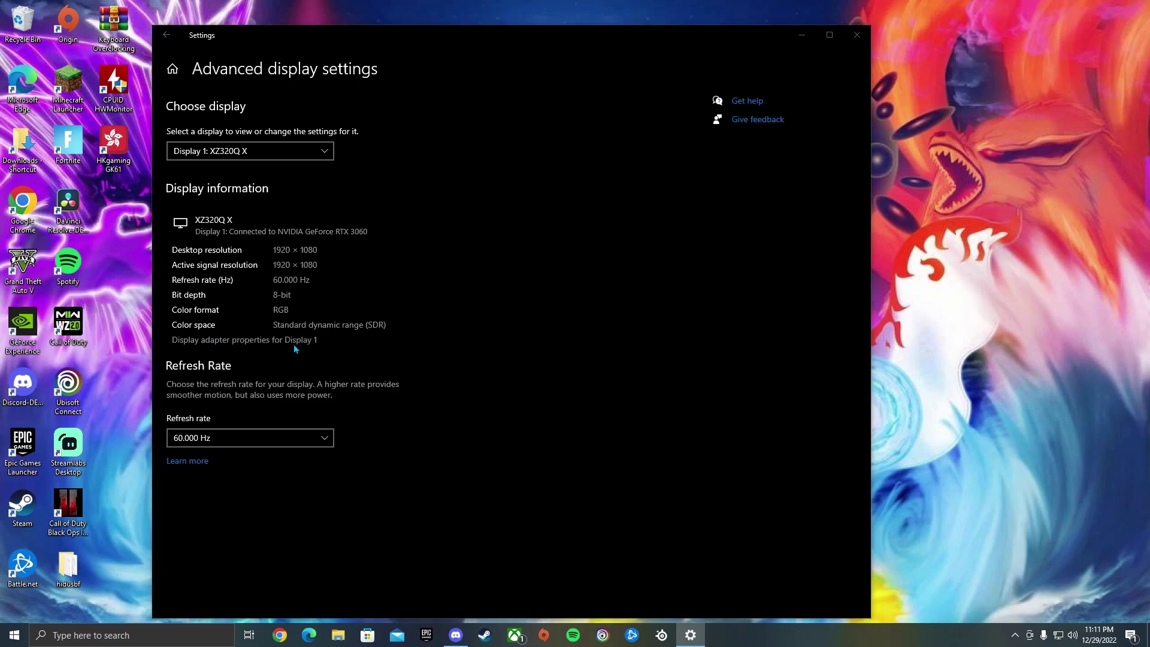
# Step: Choose the 1720 × 1080, 240 Hz mode from the adapter's full mode list
pyautogui.click(218, 356)
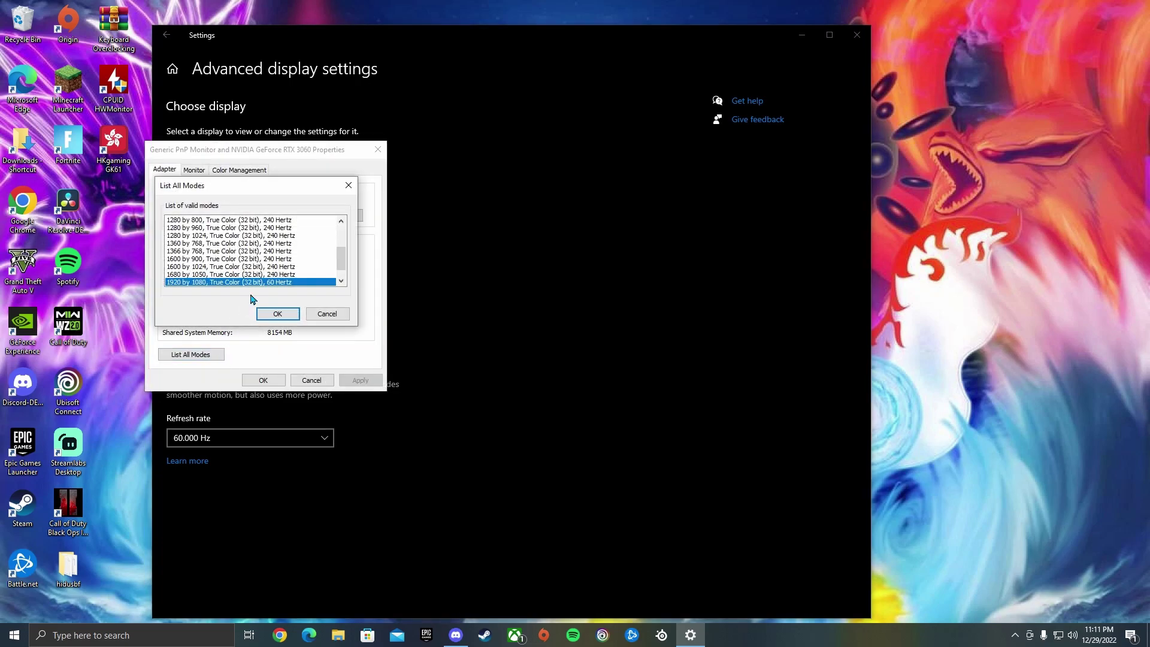
pyautogui.scroll(-2, 285, 275)
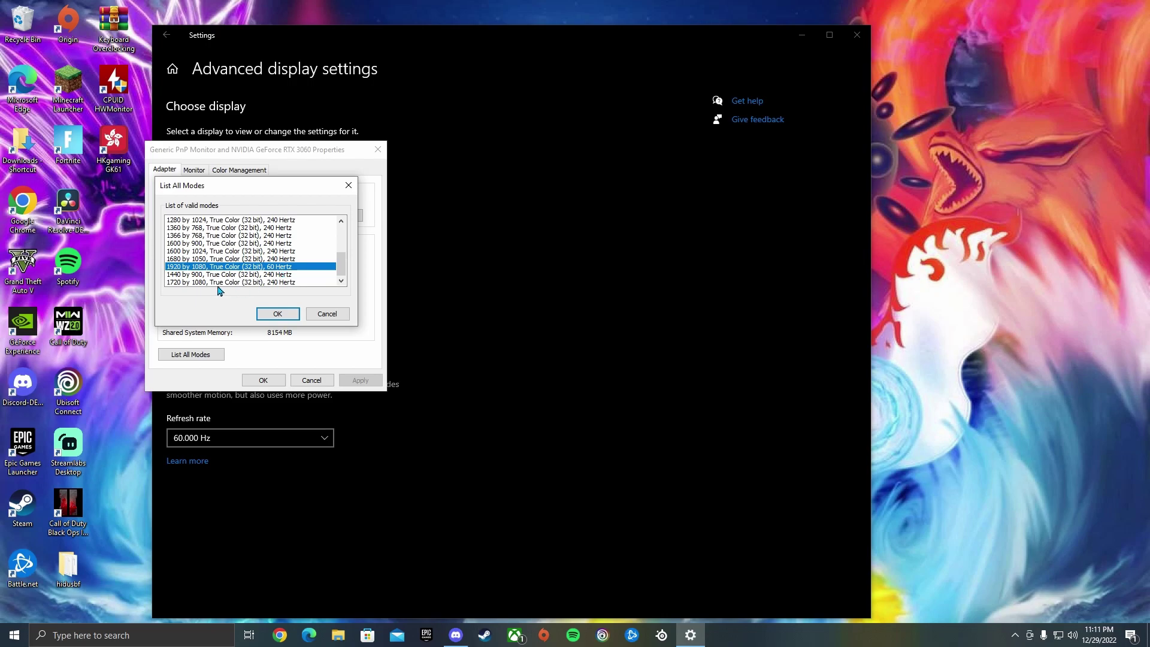
pyautogui.click(214, 282)
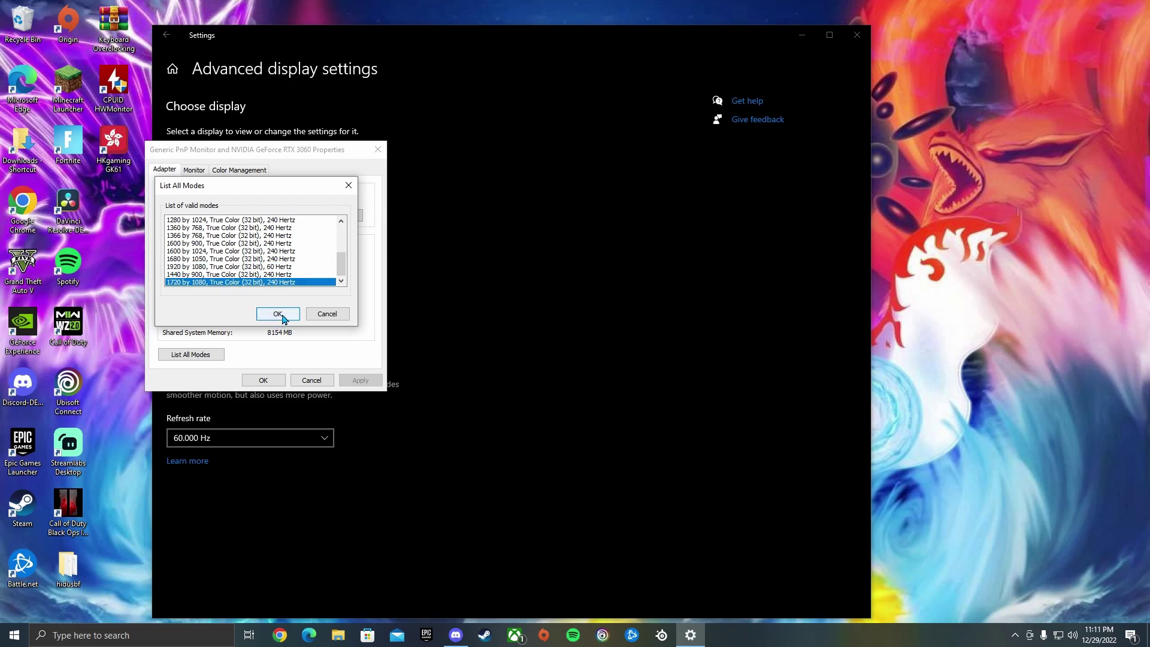
pyautogui.click(280, 315)
# Step: Apply and keep the 1720 × 1080 240 Hz mode, then close adapter properties and Settings
pyautogui.click(354, 380)
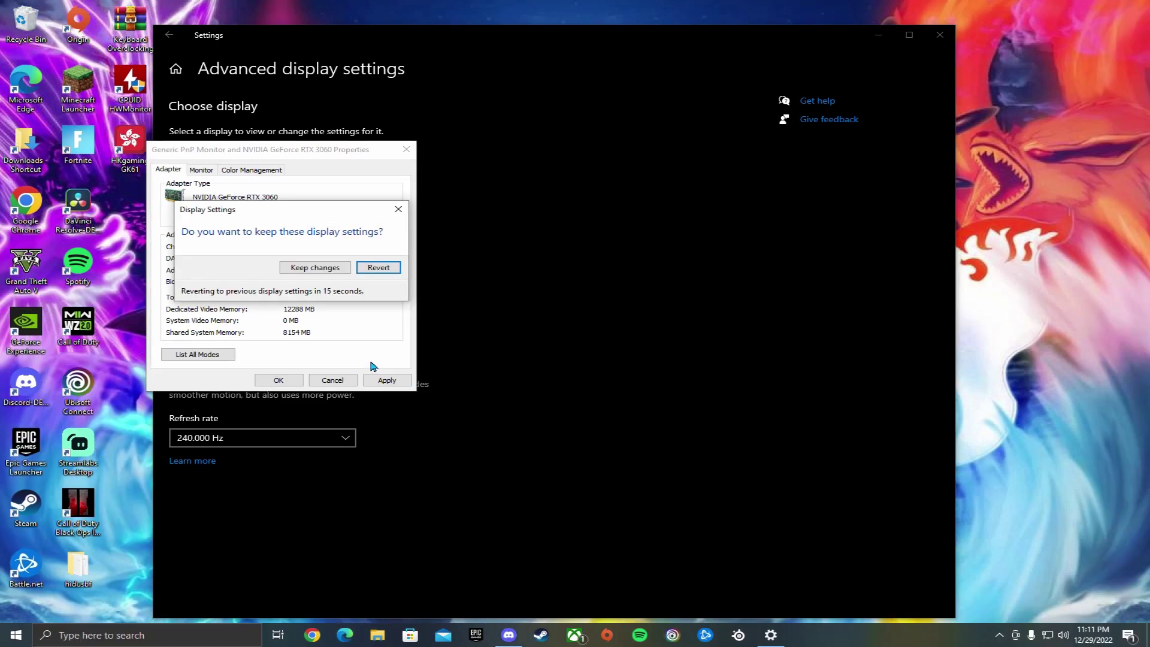
pyautogui.click(328, 271)
pyautogui.click(284, 380)
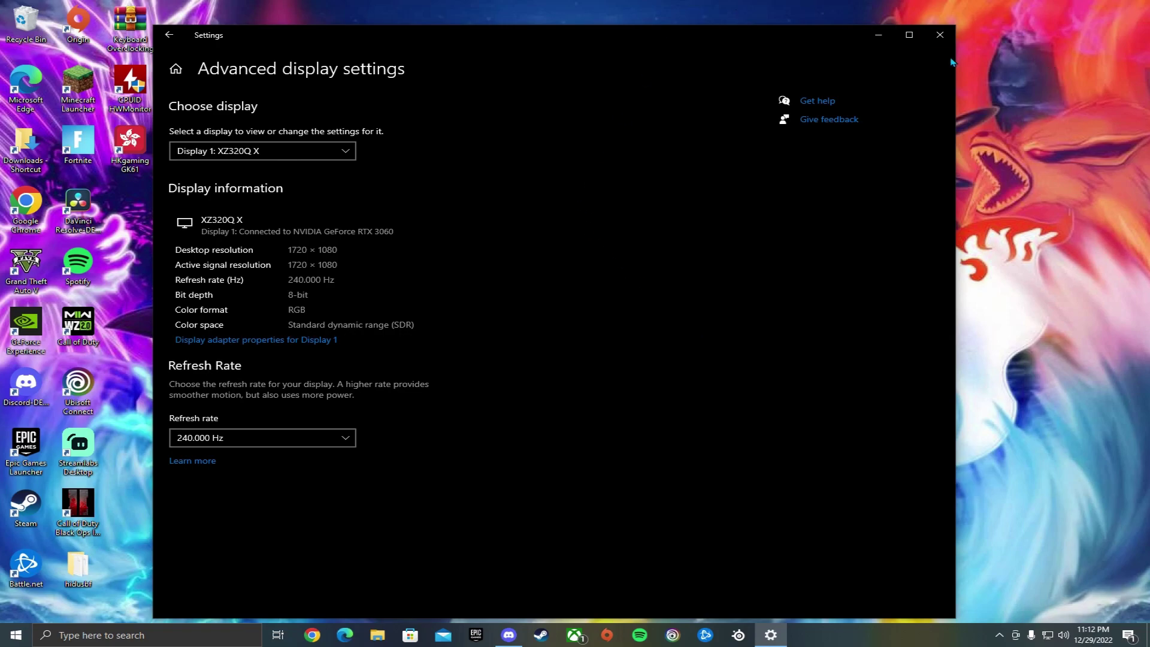
pyautogui.click(940, 35)
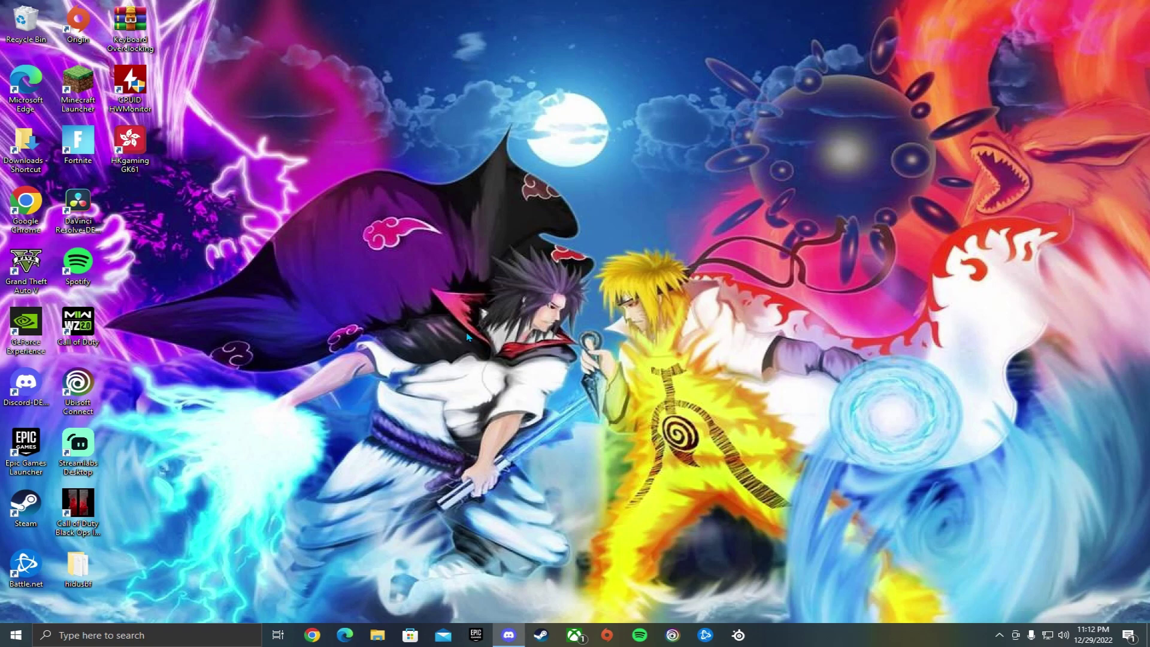
# Step: Reopen cru-1.5.2.zip from File Explorer's Recent files in WinRAR and close the licence reminder
pyautogui.click(377, 635)
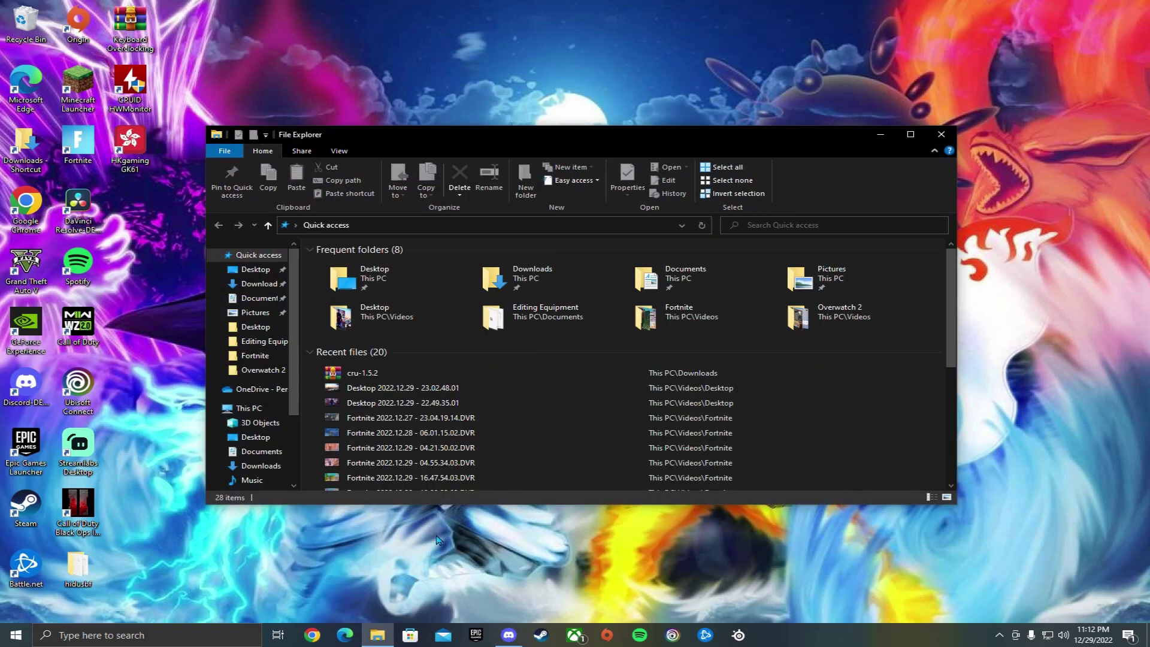
pyautogui.doubleClick(419, 372)
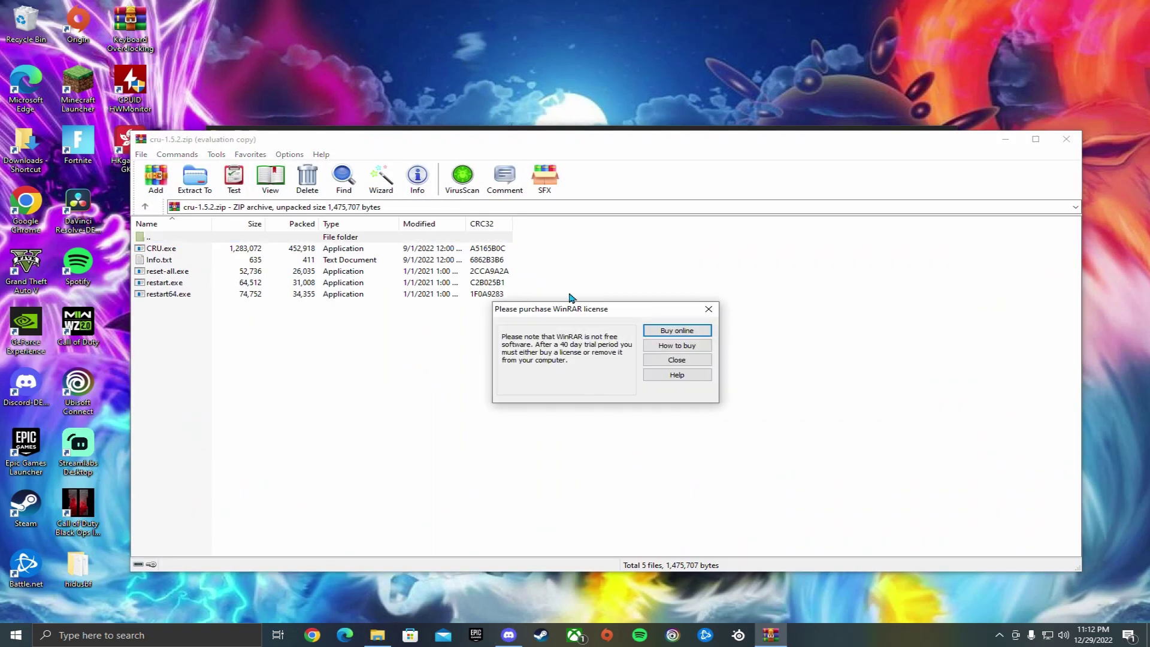
pyautogui.click(709, 309)
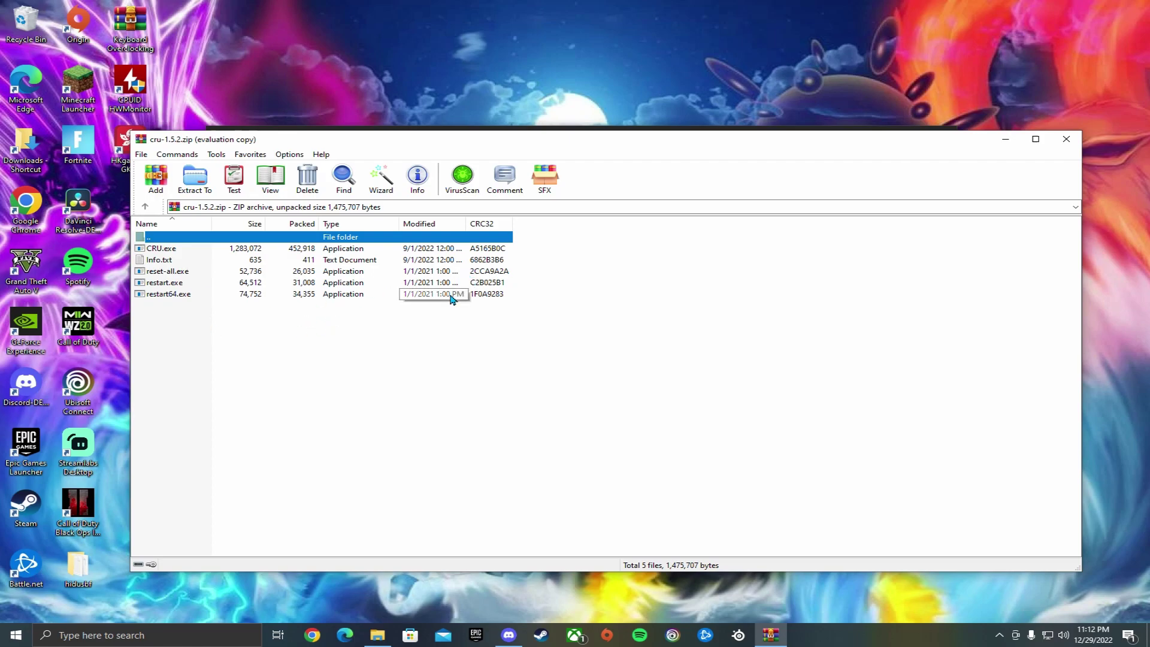
pyautogui.rightClick(1122, 254)
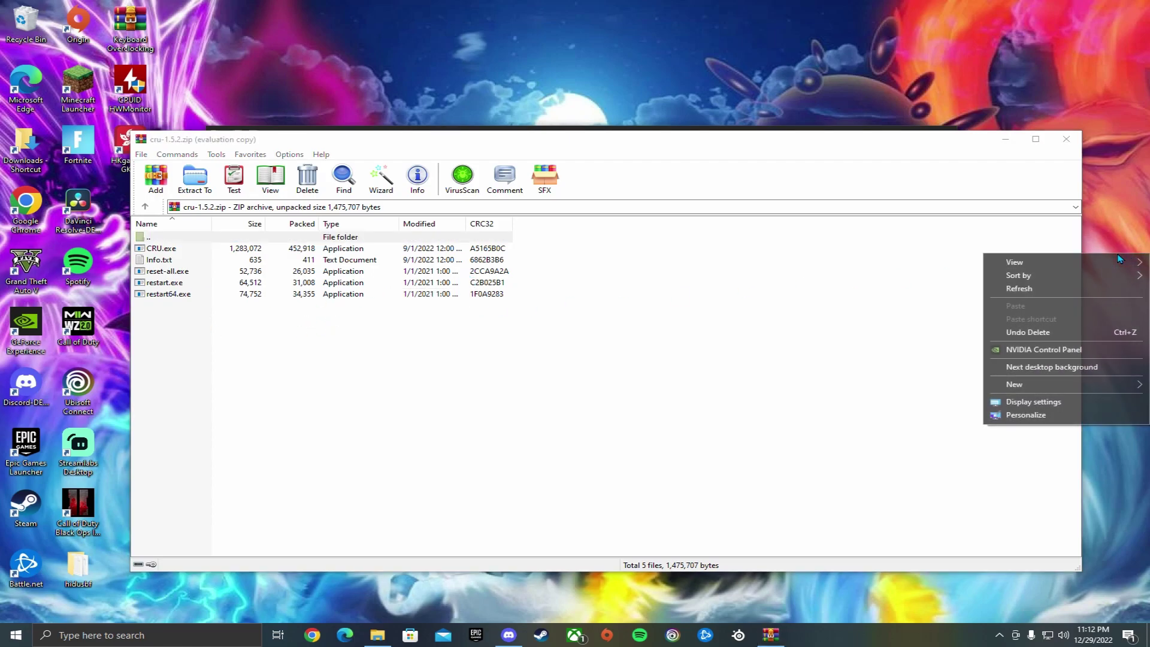
pyautogui.click(1039, 404)
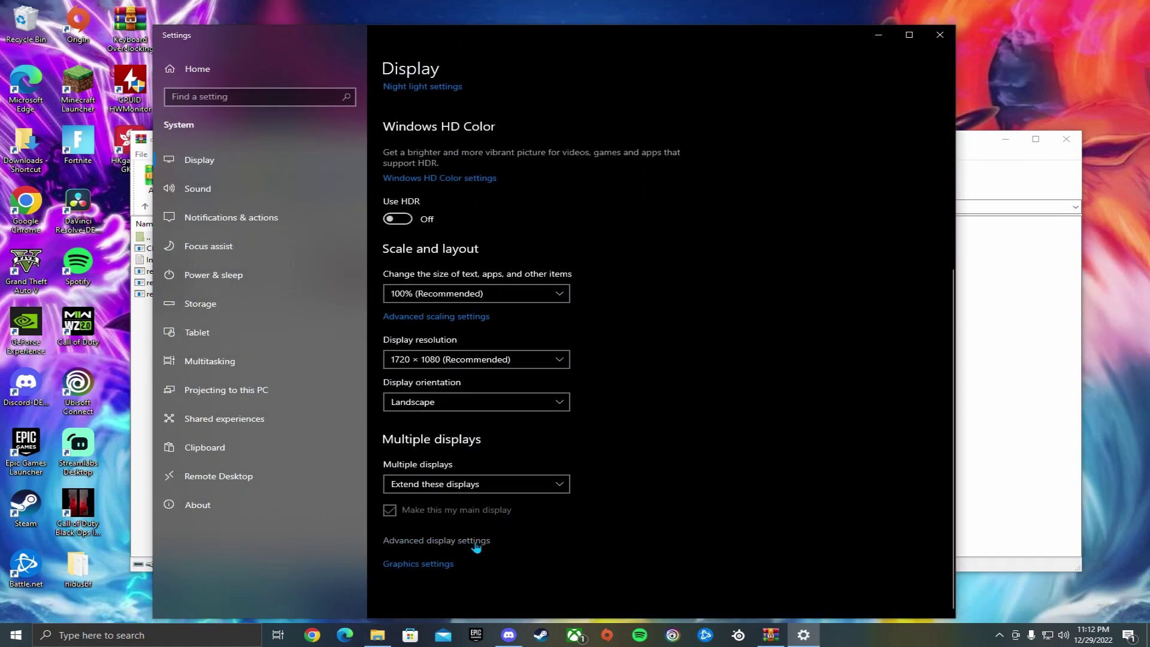
pyautogui.click(940, 34)
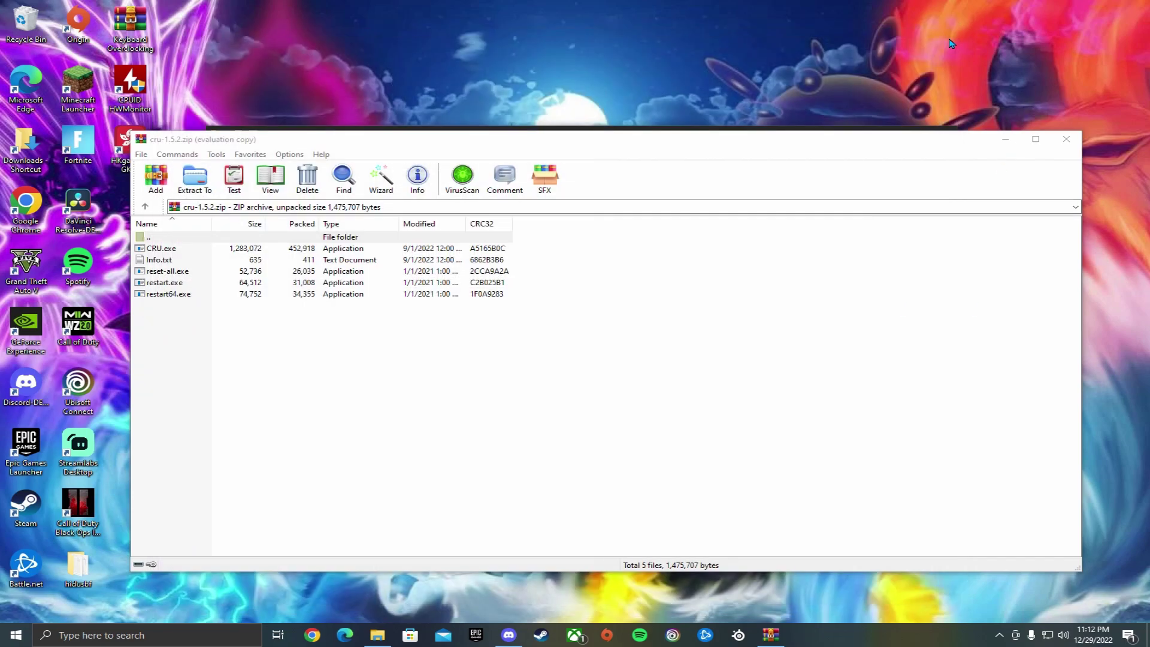